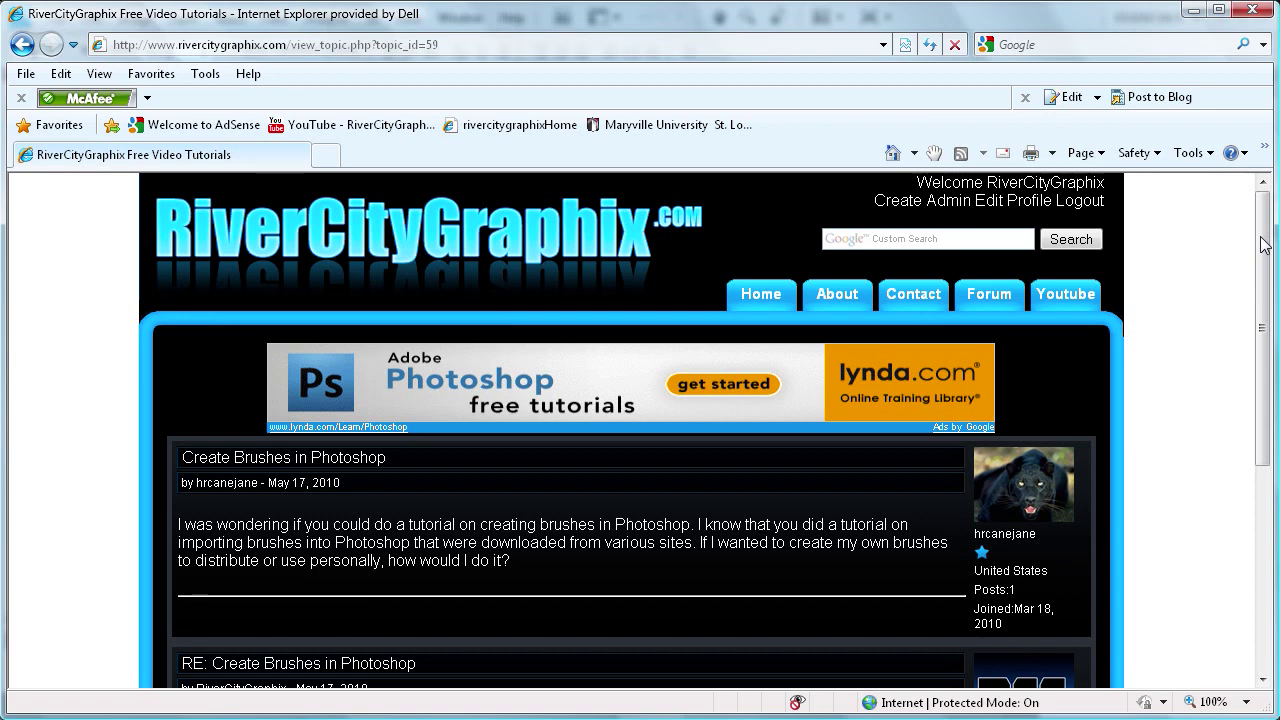
Scroll the RiverCityGraphix forum topic down to the reply below the brush question
scroll(1265, 245, down, 3)
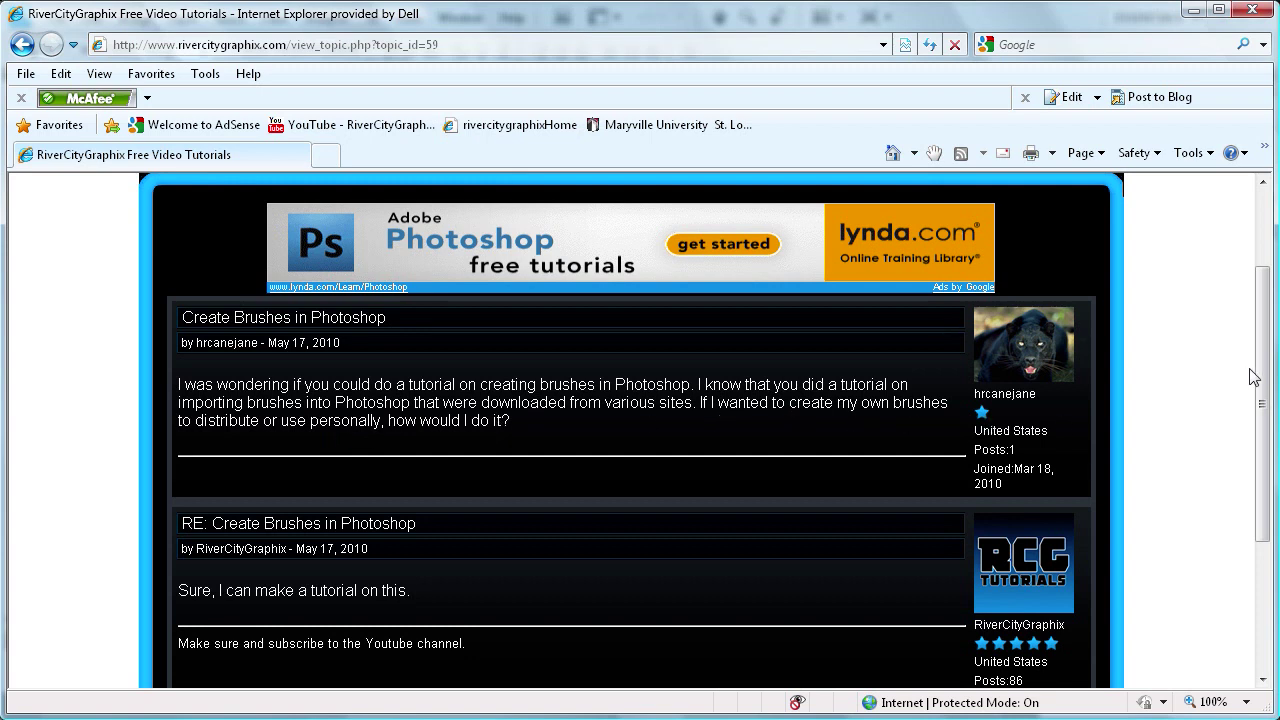
drag(1257, 375, 1243, 409)
Create a new 300 × 300 pixel document with a transparent background using File > New
click(1189, 14)
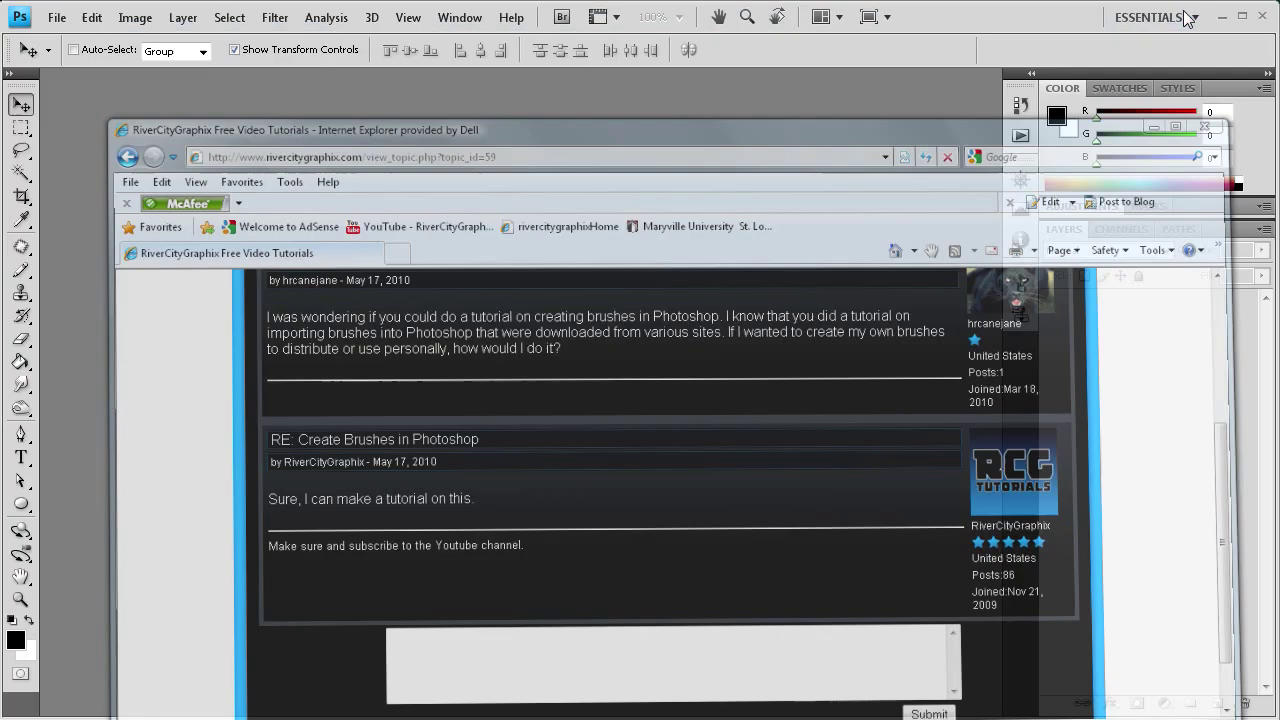
click(55, 18)
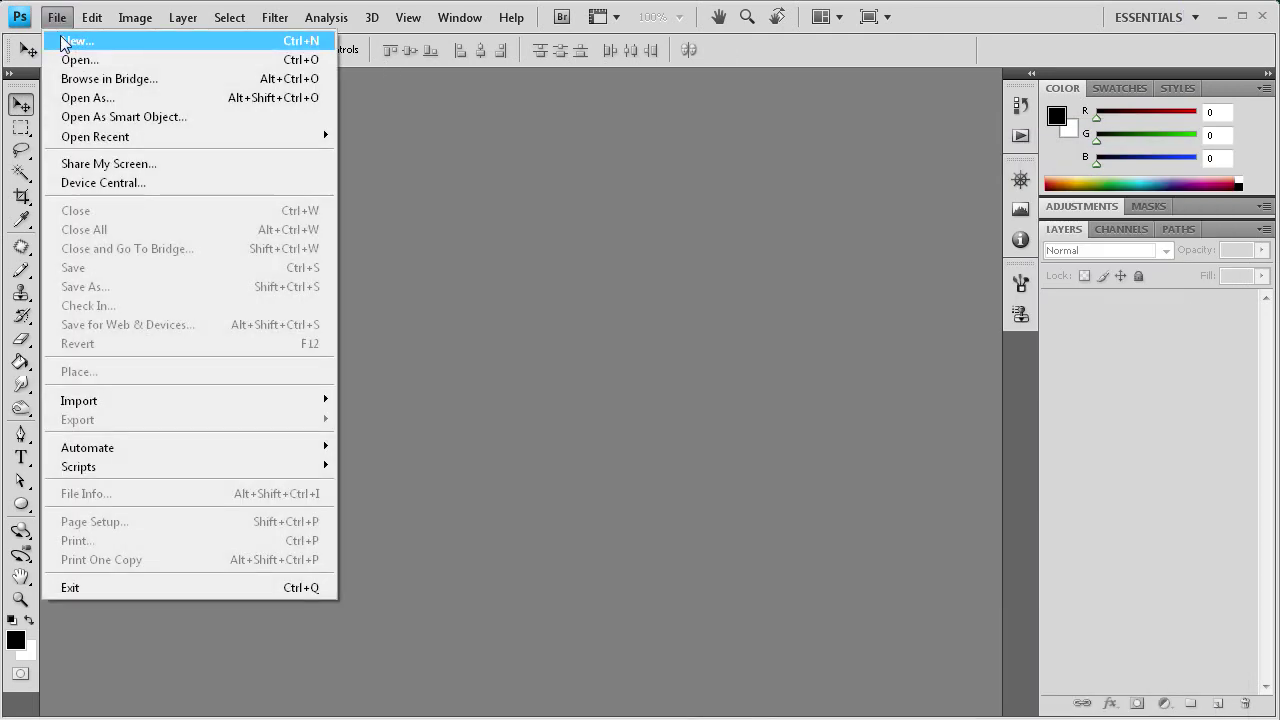
click(77, 40)
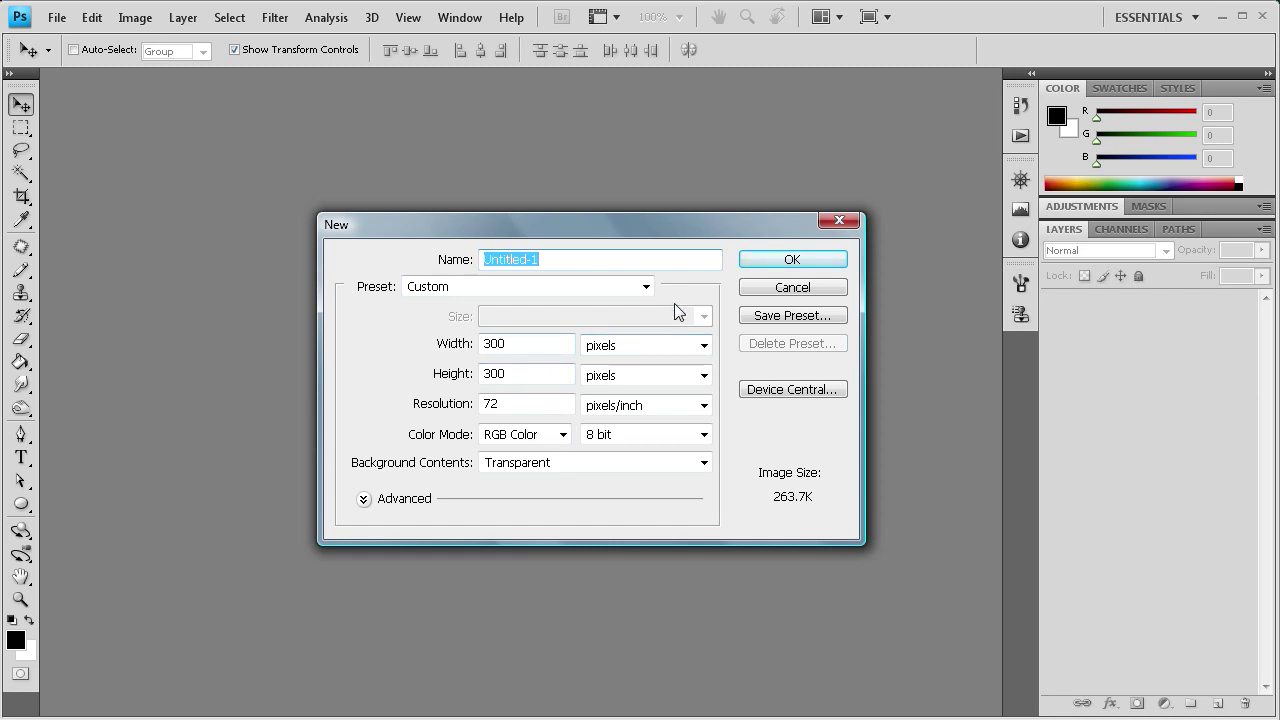
click(775, 264)
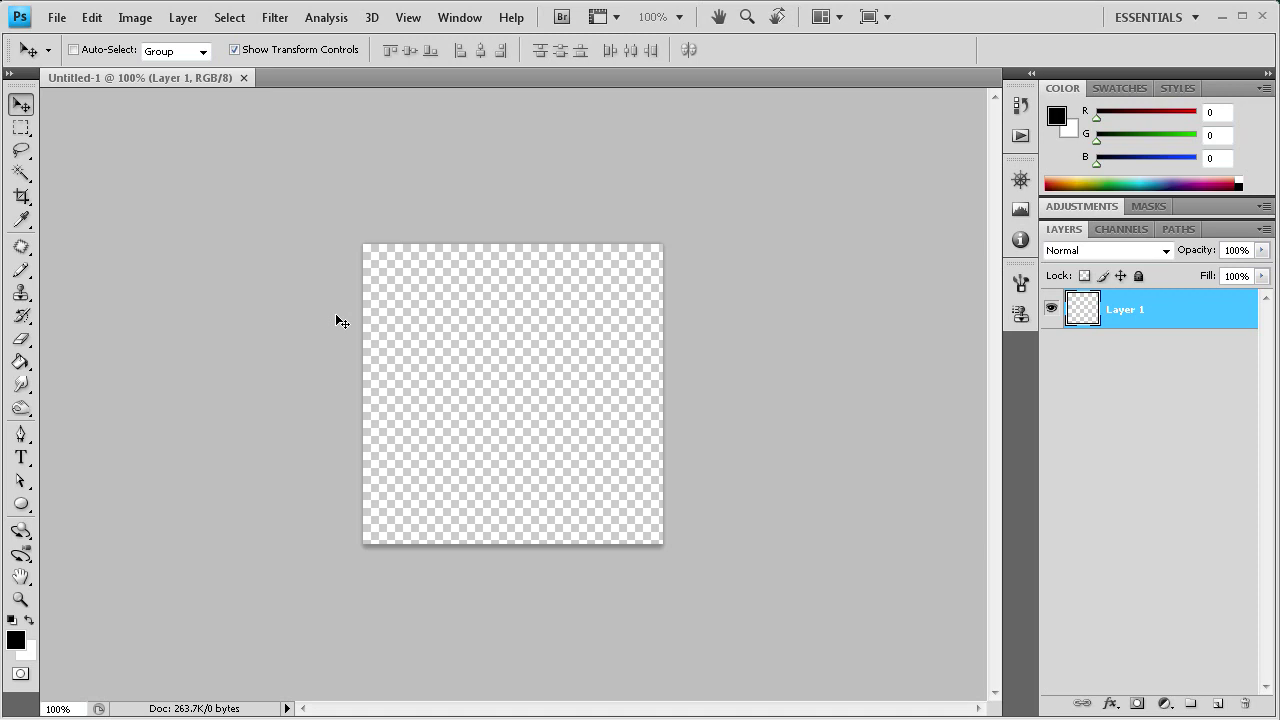
Draw nine black circles of varying sizes with the Ellipse tool, then nudge them slightly right
click(20, 506)
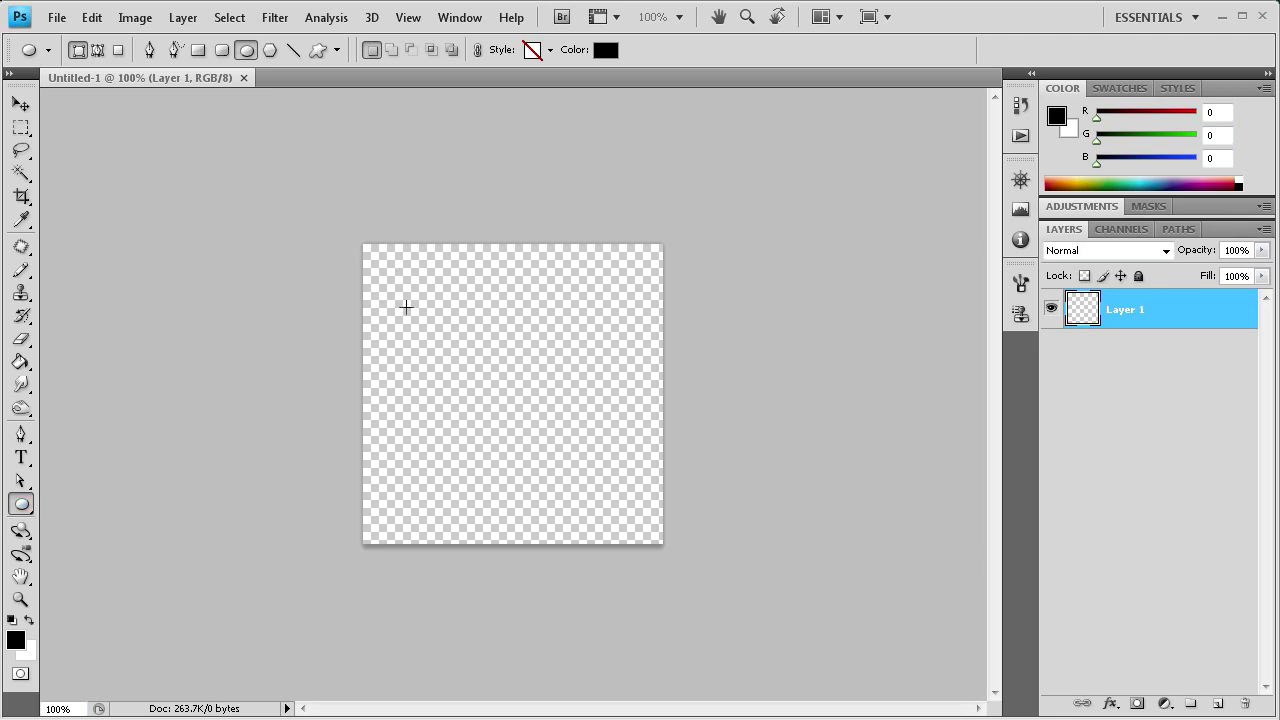
mouse_move(396, 277)
mouse_down()
mouse_move(463, 360)
mouse_move(469, 350)
mouse_up()
drag(402, 383, 448, 431)
drag(405, 468, 430, 494)
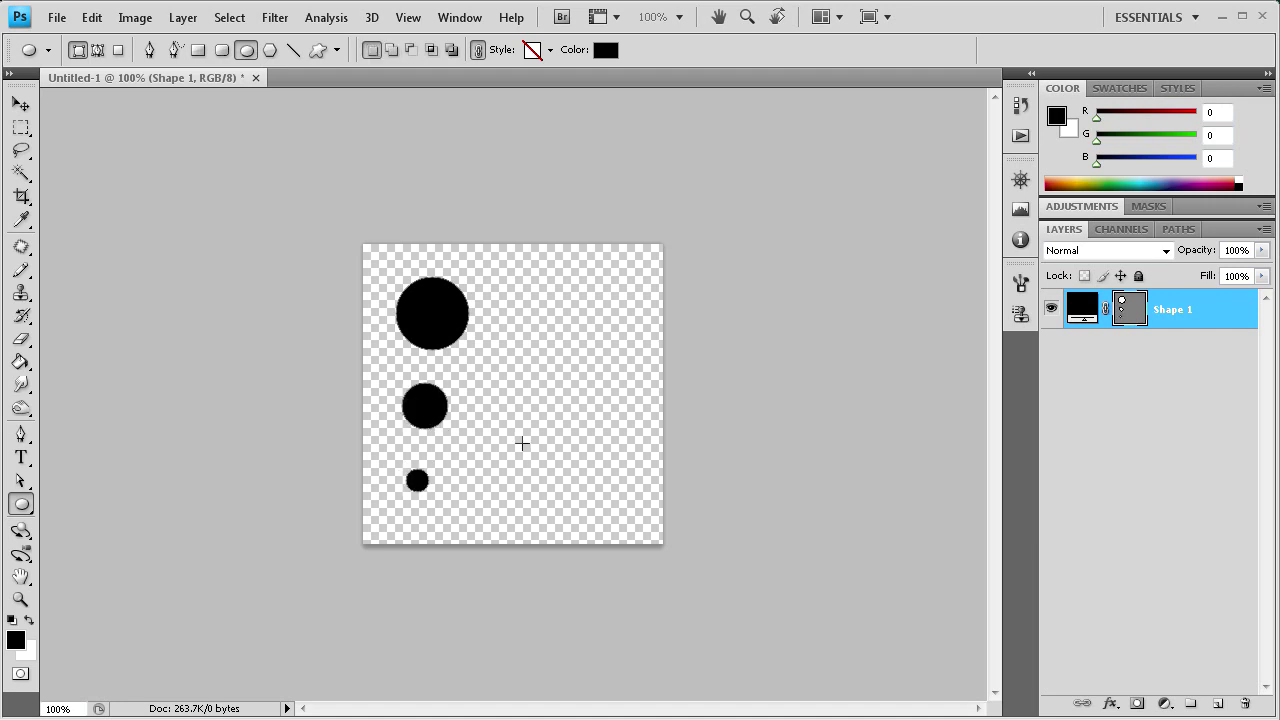
drag(468, 432, 532, 492)
drag(486, 355, 530, 398)
drag(516, 275, 602, 378)
drag(563, 421, 614, 500)
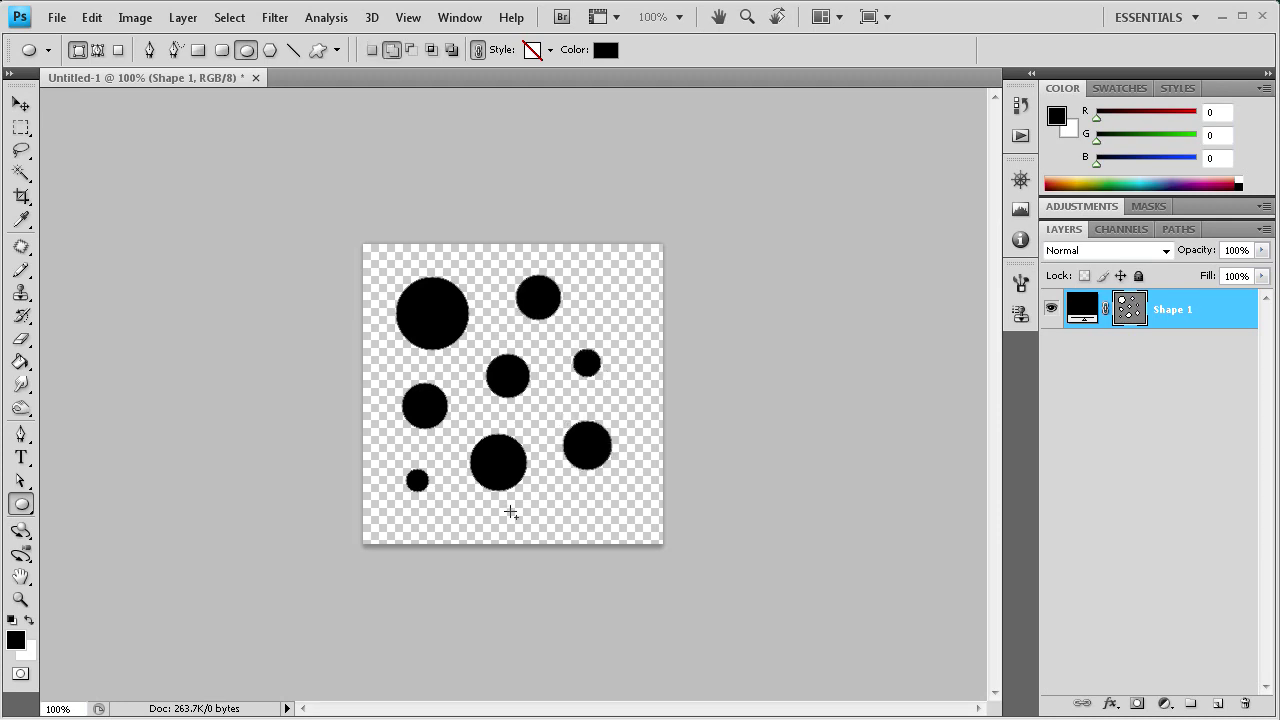
drag(510, 512, 530, 531)
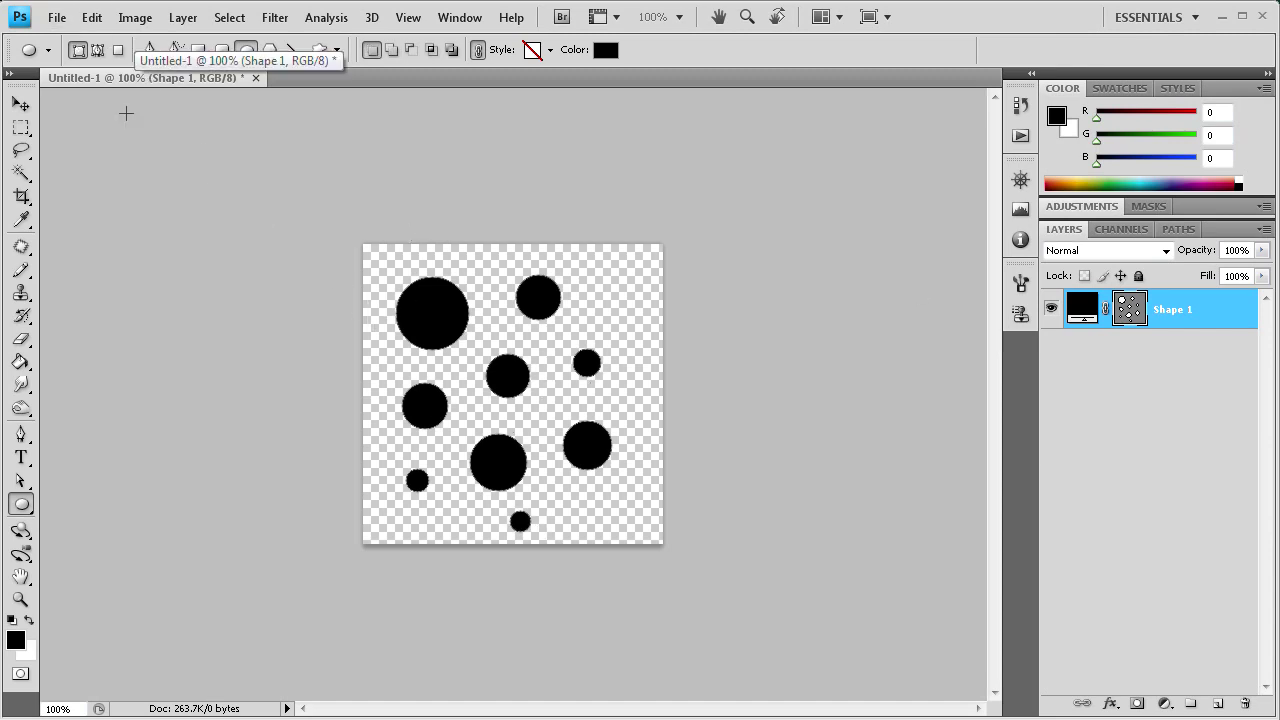
click(21, 104)
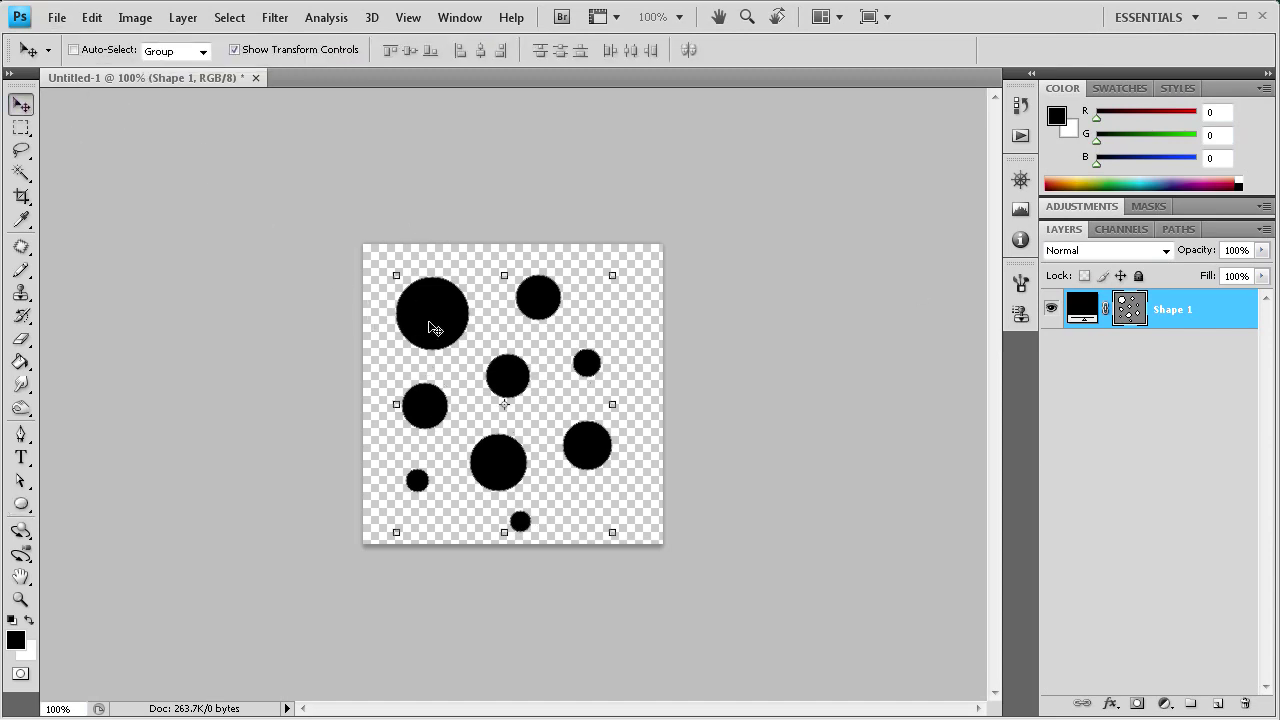
drag(432, 328, 439, 329)
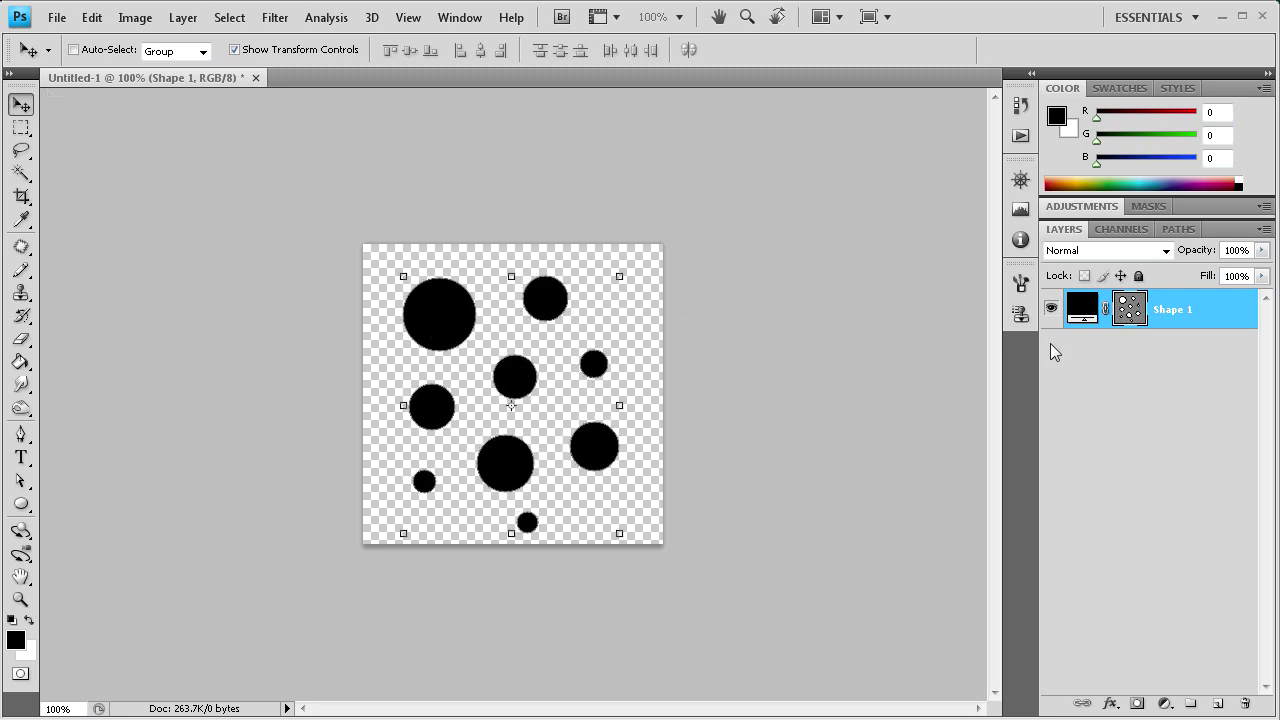
Rasterize the Shape 1 layer and define it as a brush preset named Dots
right_click(1199, 320)
click(1249, 484)
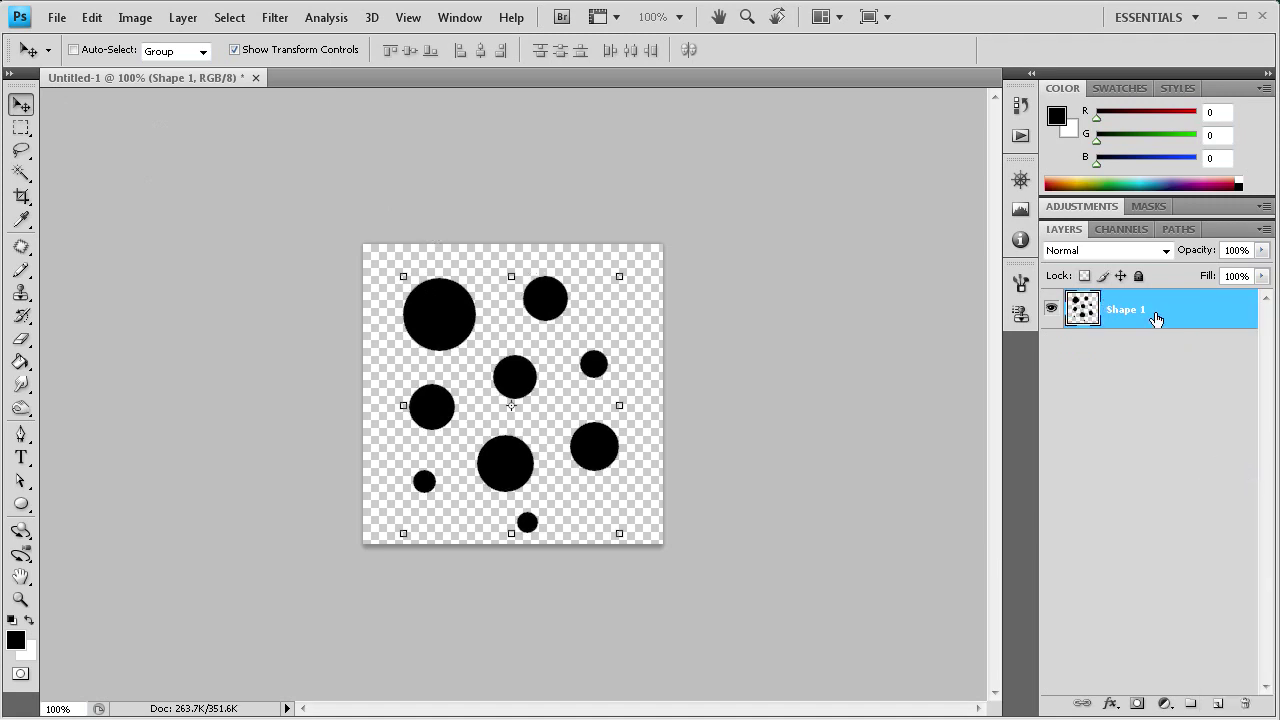
click(95, 18)
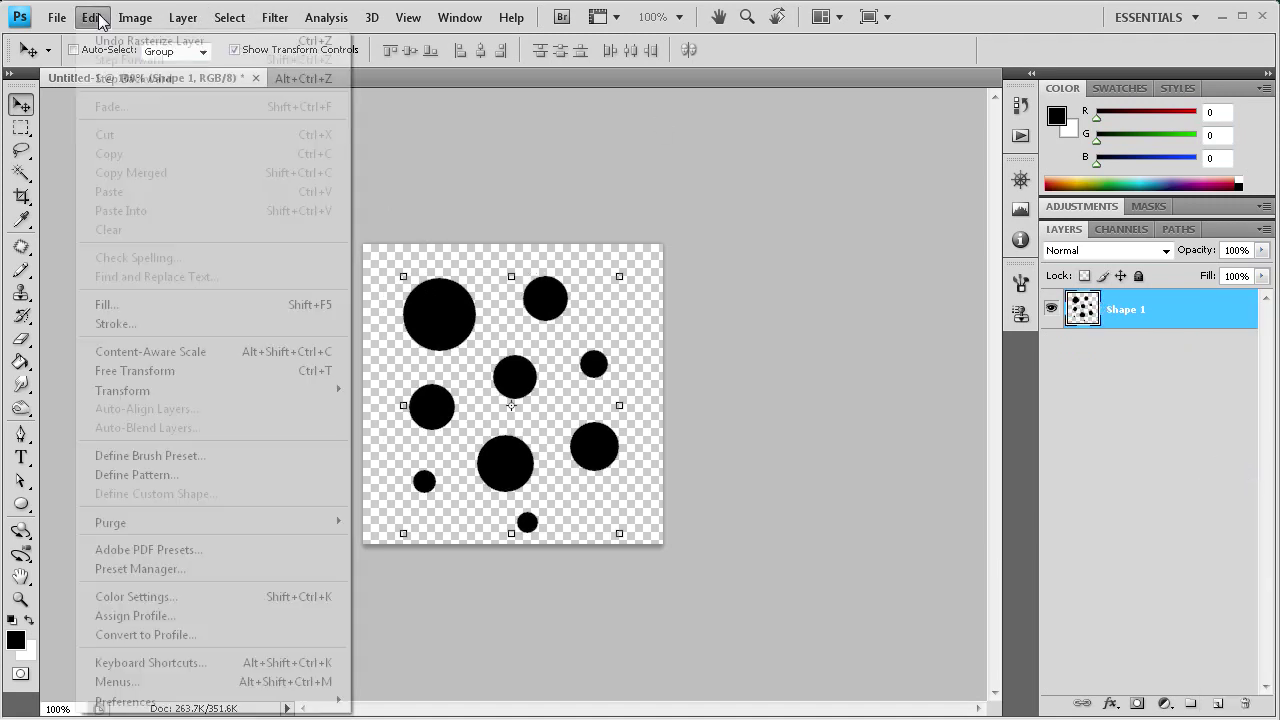
click(142, 456)
drag(666, 294, 567, 236)
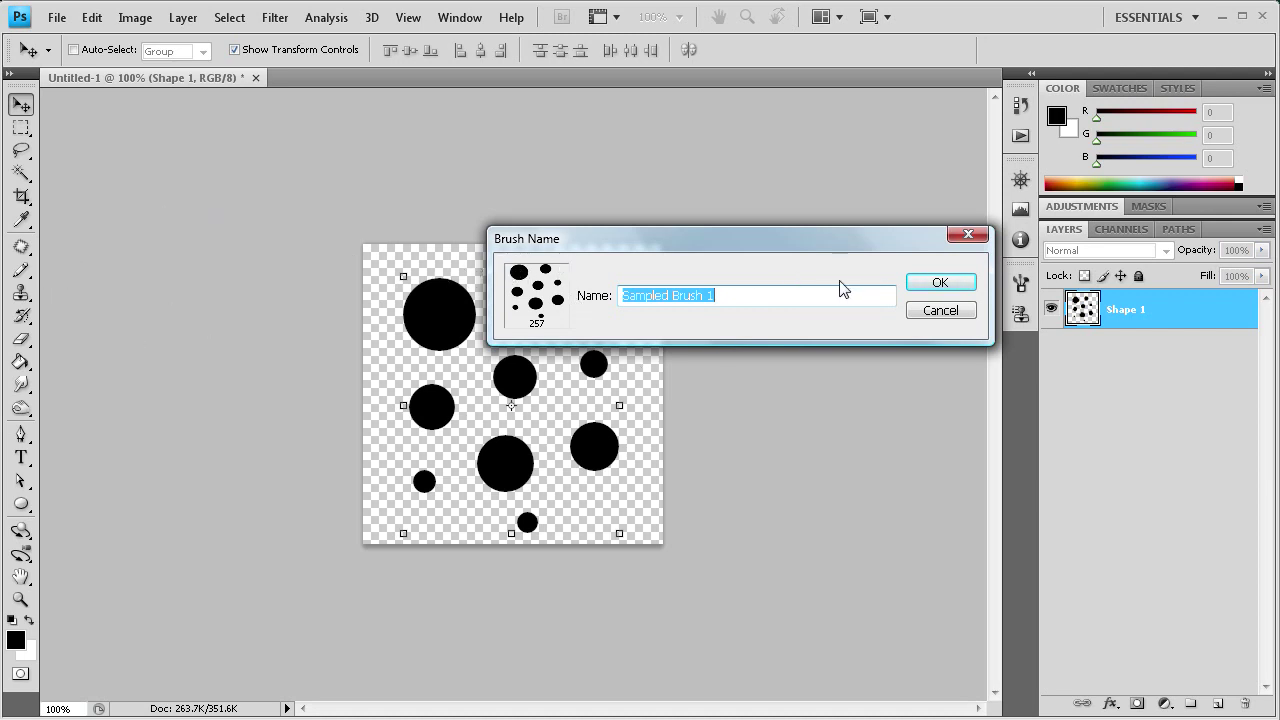
text(D)
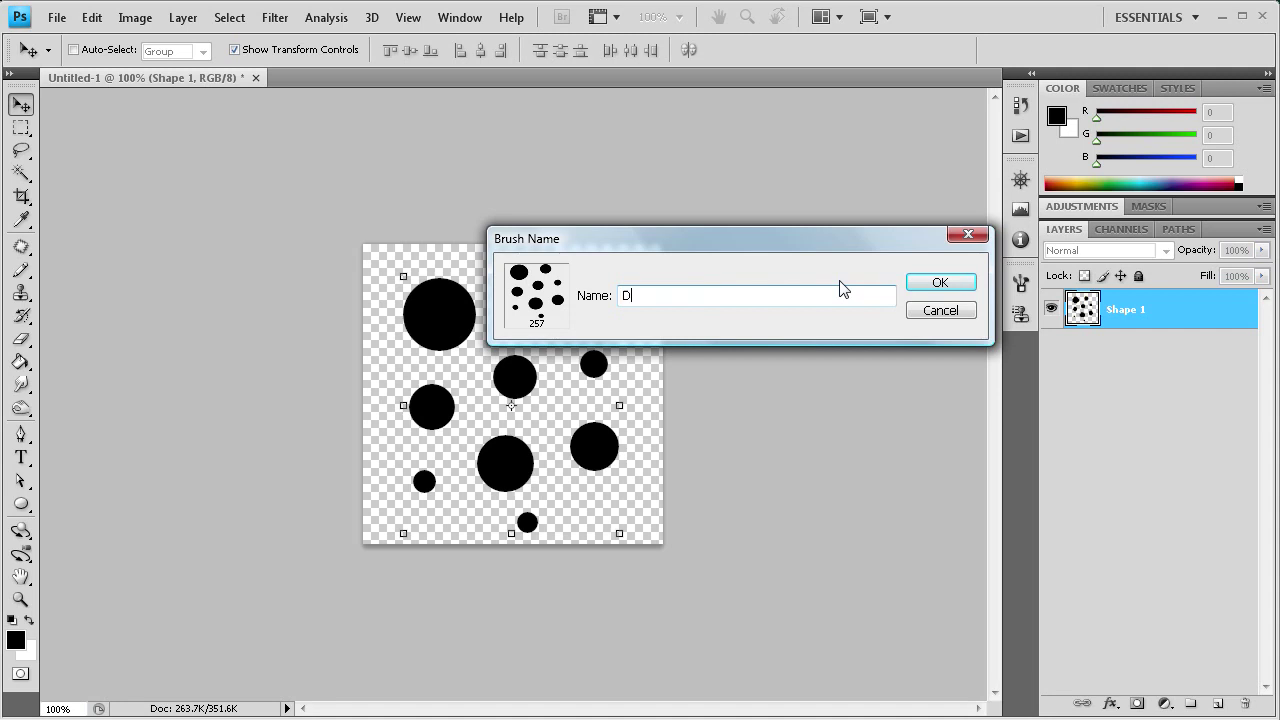
text(ots)
click(937, 282)
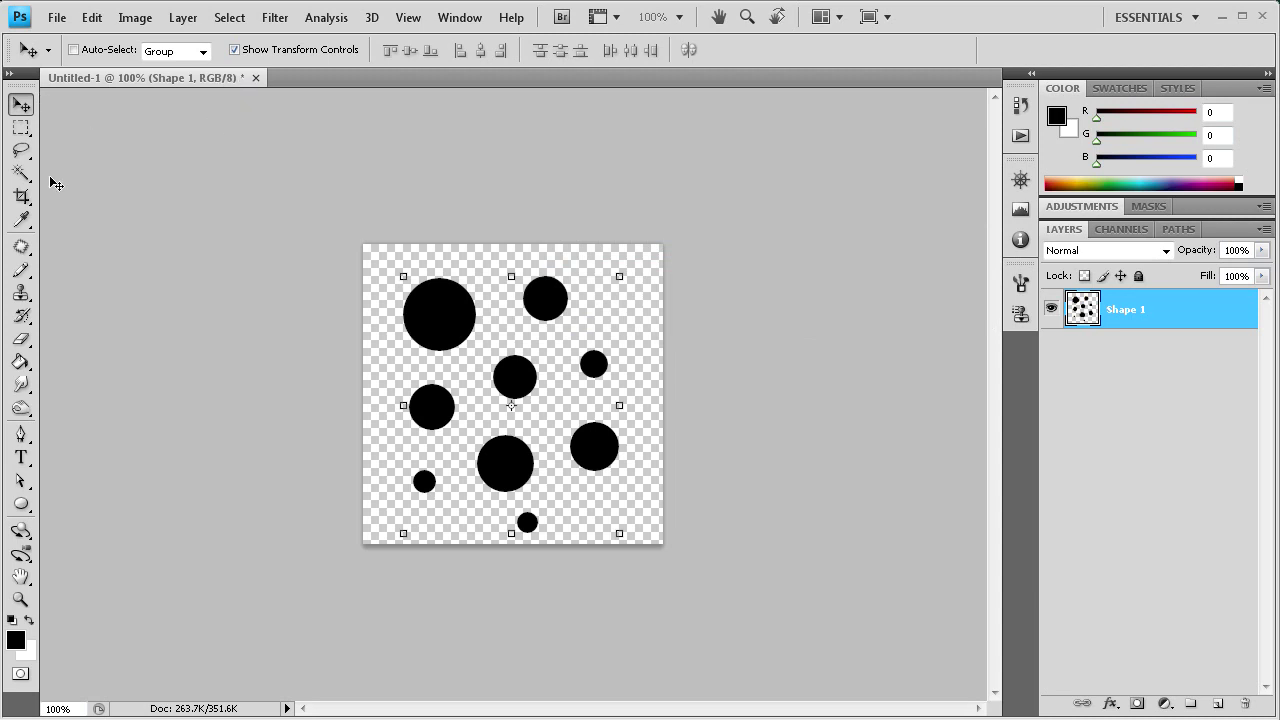
Close the dots document without saving and create a new 1000 × 1000 pixel transparent document
click(255, 78)
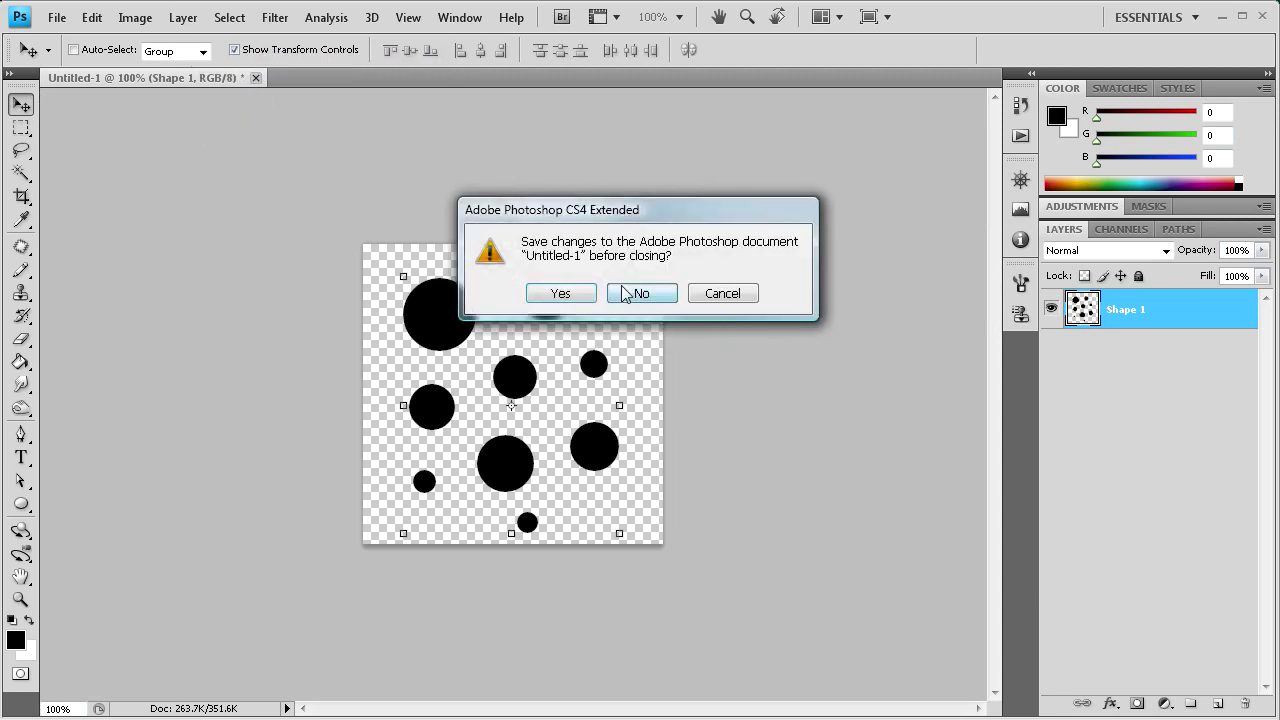
click(623, 290)
click(45, 22)
click(60, 40)
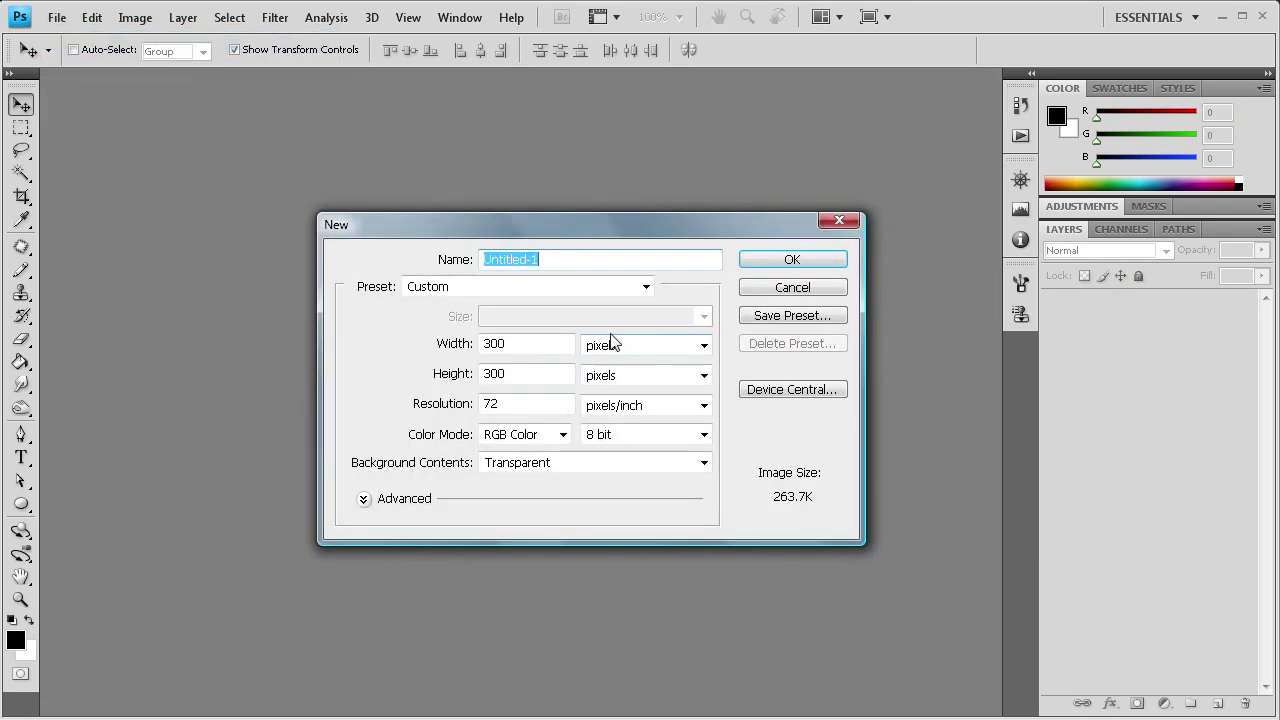
double_click(503, 343)
text(1)
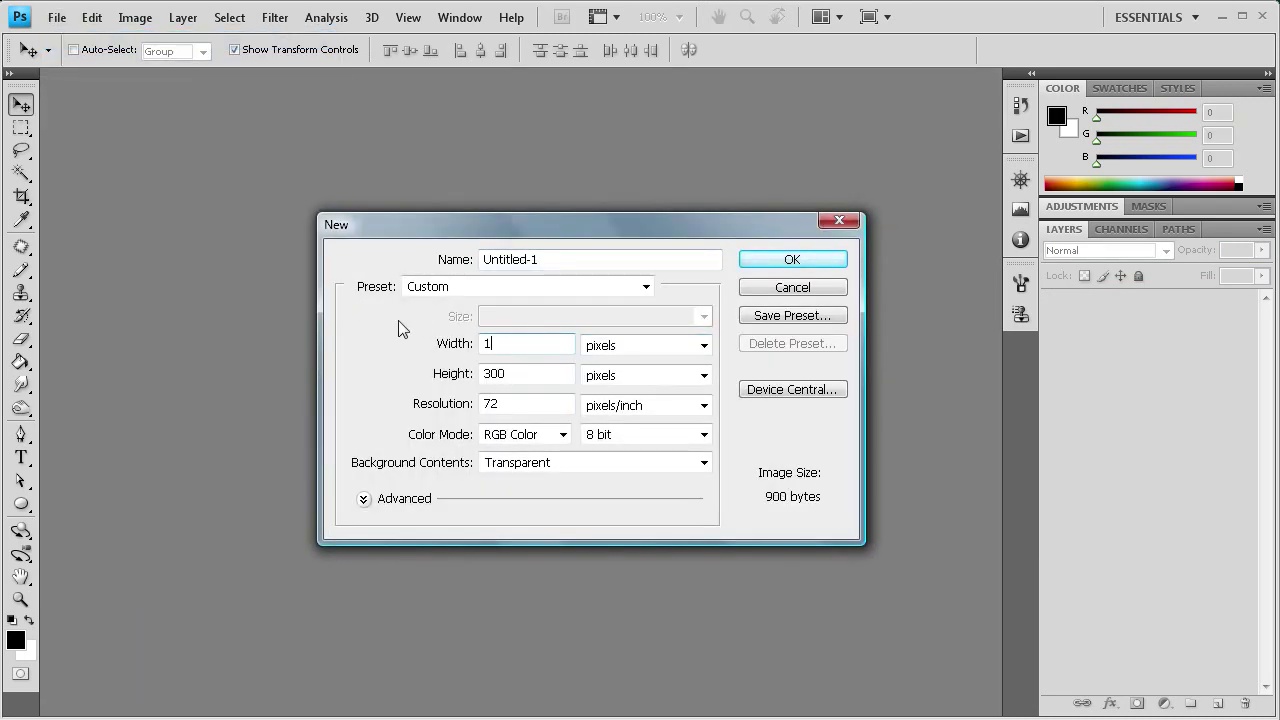
text(0000)
double_click(497, 367)
text(1000)
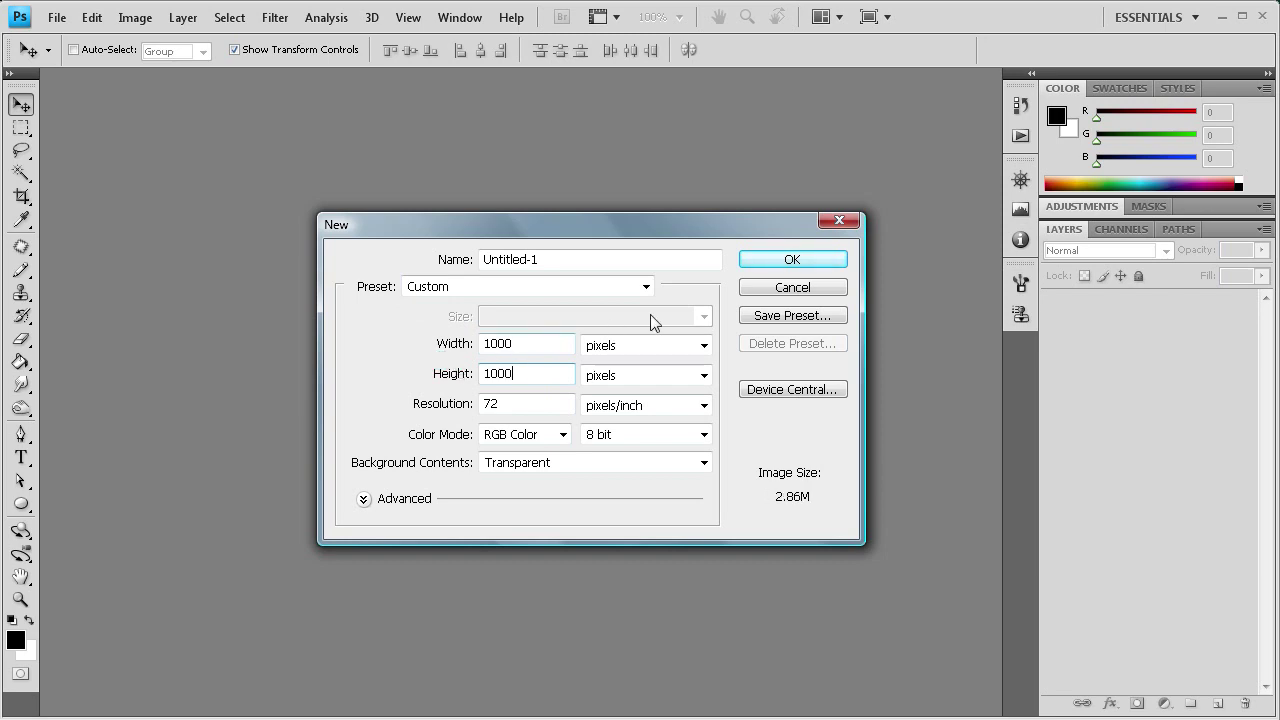
click(760, 266)
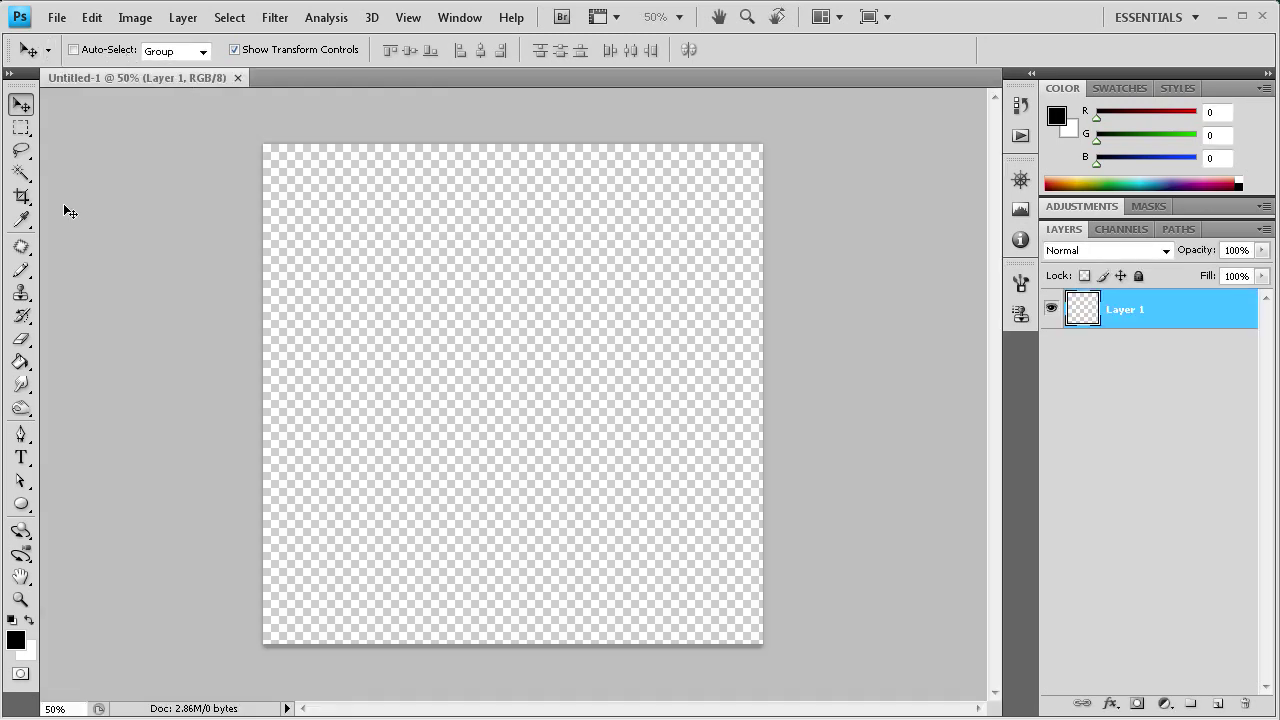
Select the Brush tool with the 257 px Dots brush preset
drag(21, 270, 53, 274)
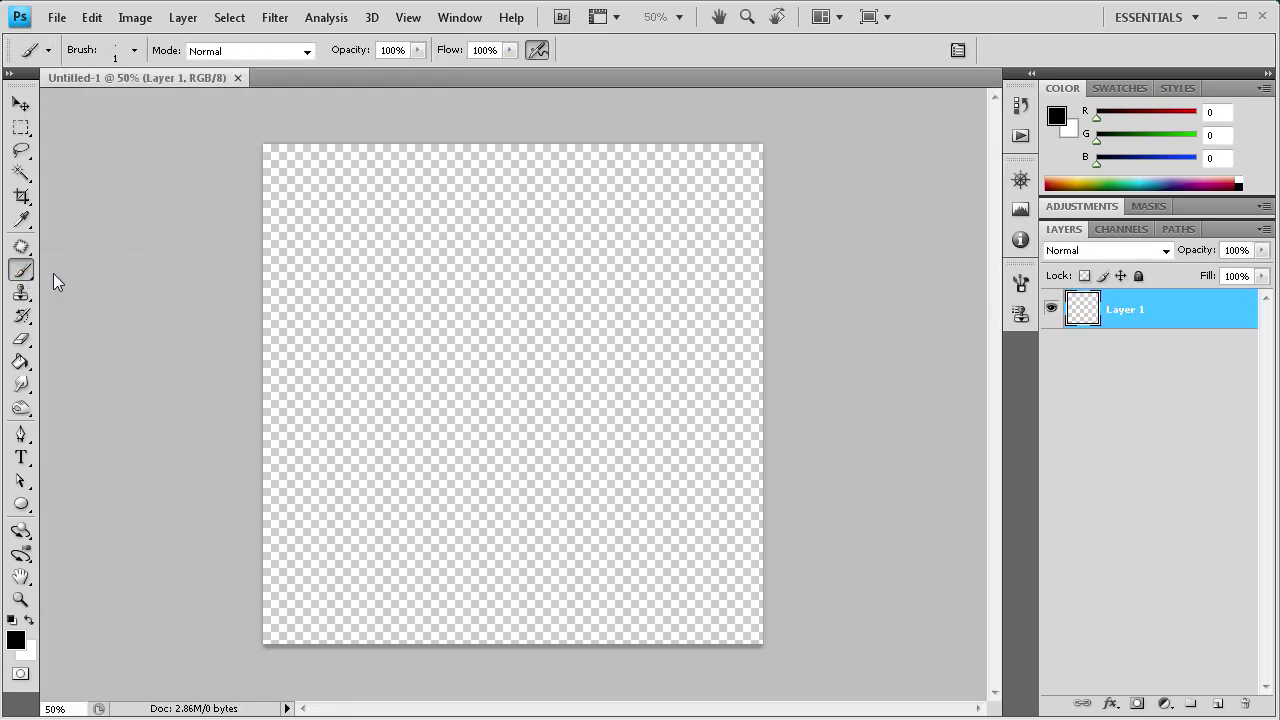
click(134, 50)
drag(225, 230, 226, 290)
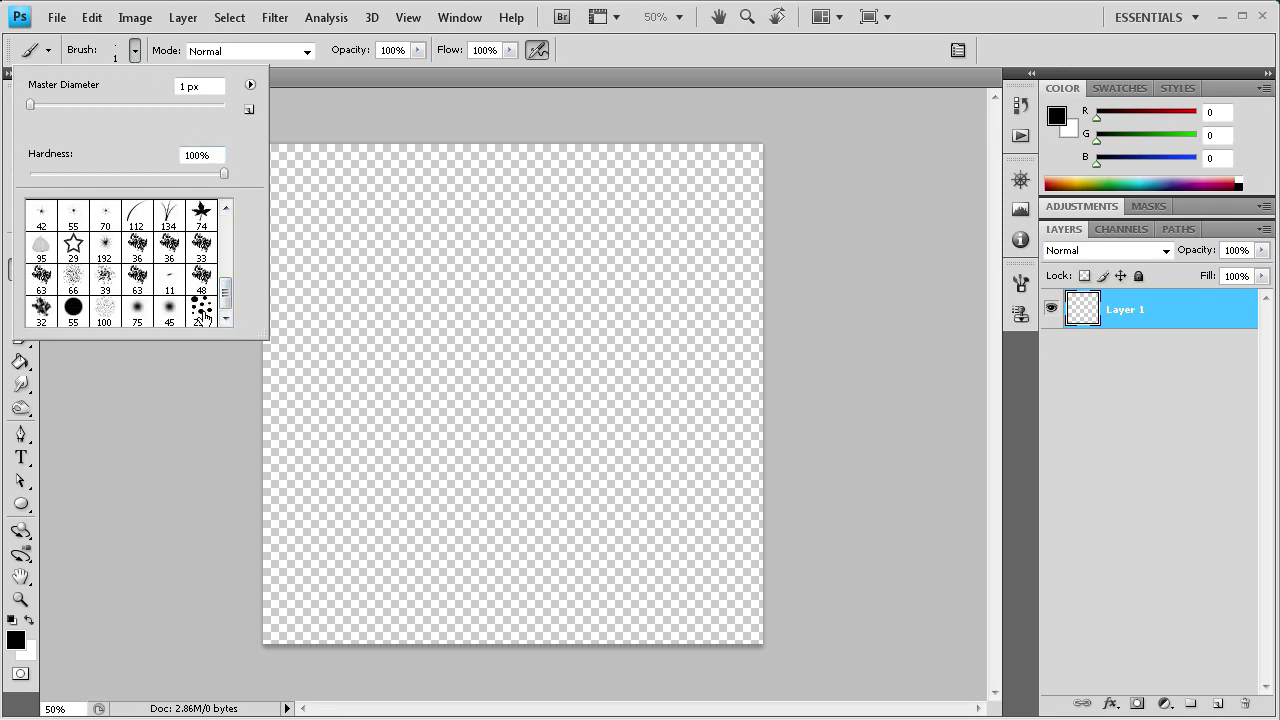
click(202, 312)
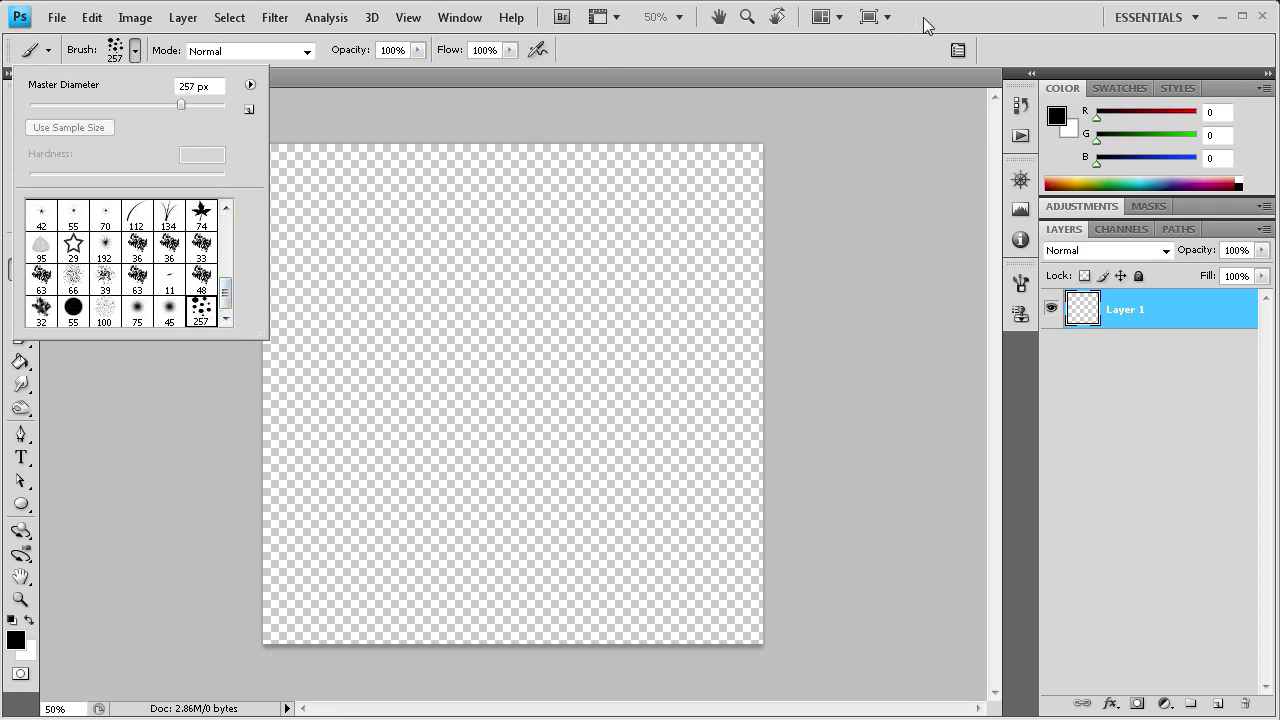
click(313, 205)
Stamp dot clusters across the canvas, shrinking the brush for a smaller mid-canvas cluster and an upper-right one
click(313, 172)
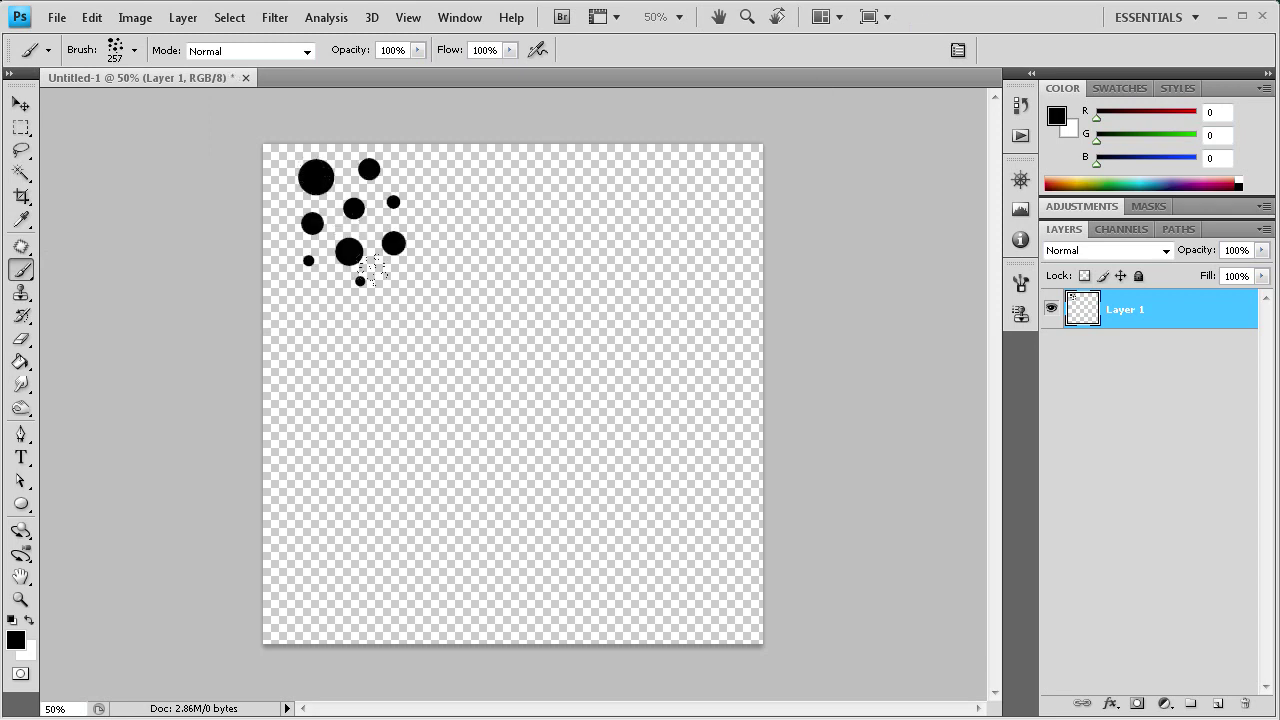
click(305, 318)
click(426, 259)
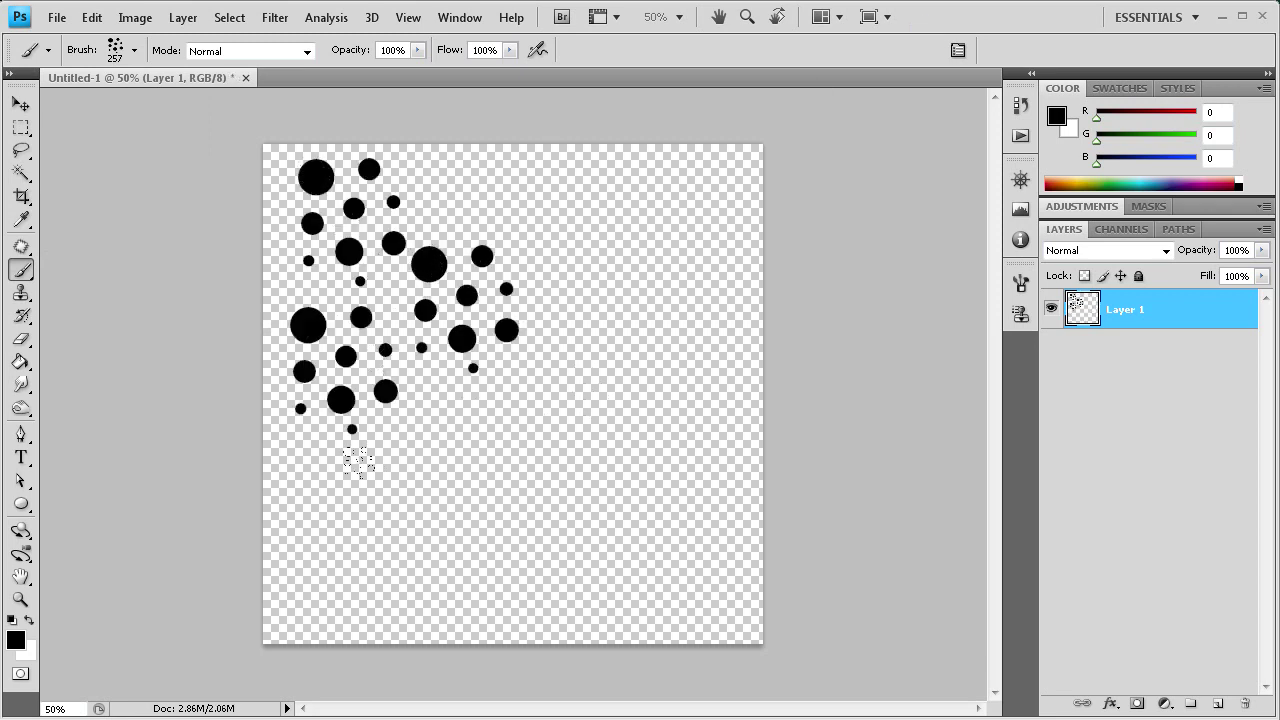
click(305, 478)
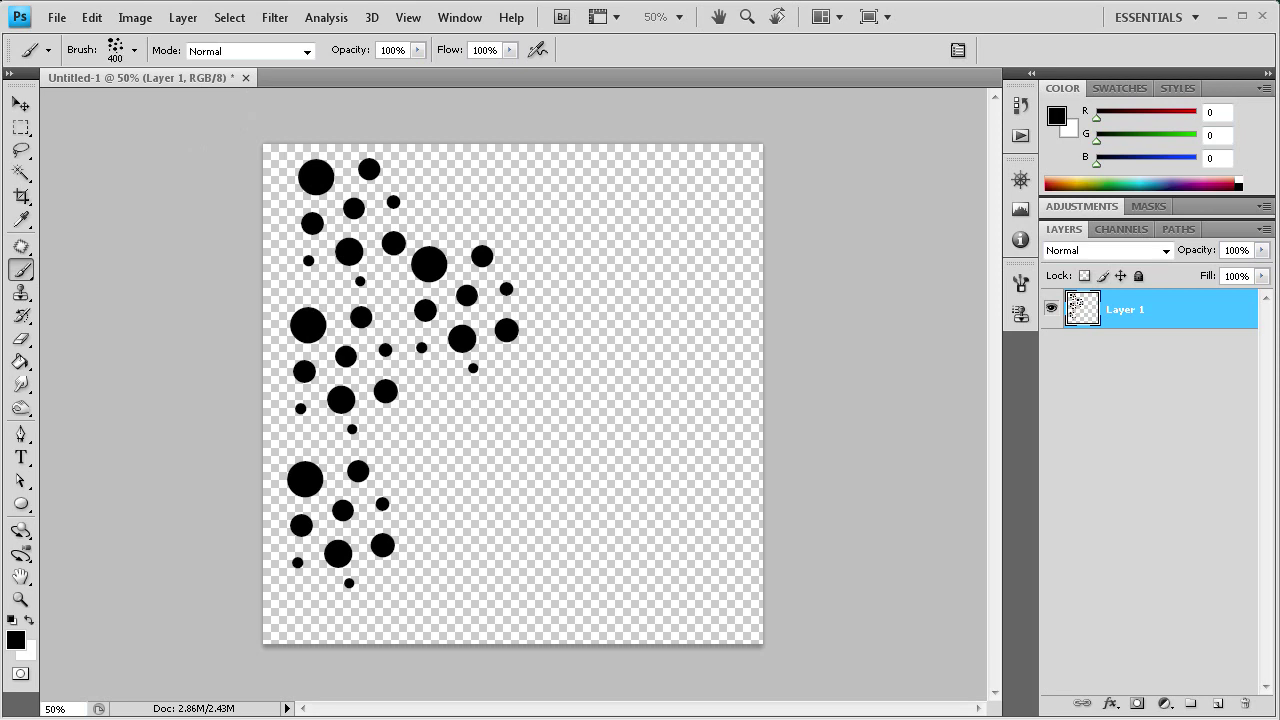
key(bracketleft)
click(455, 435)
click(562, 196)
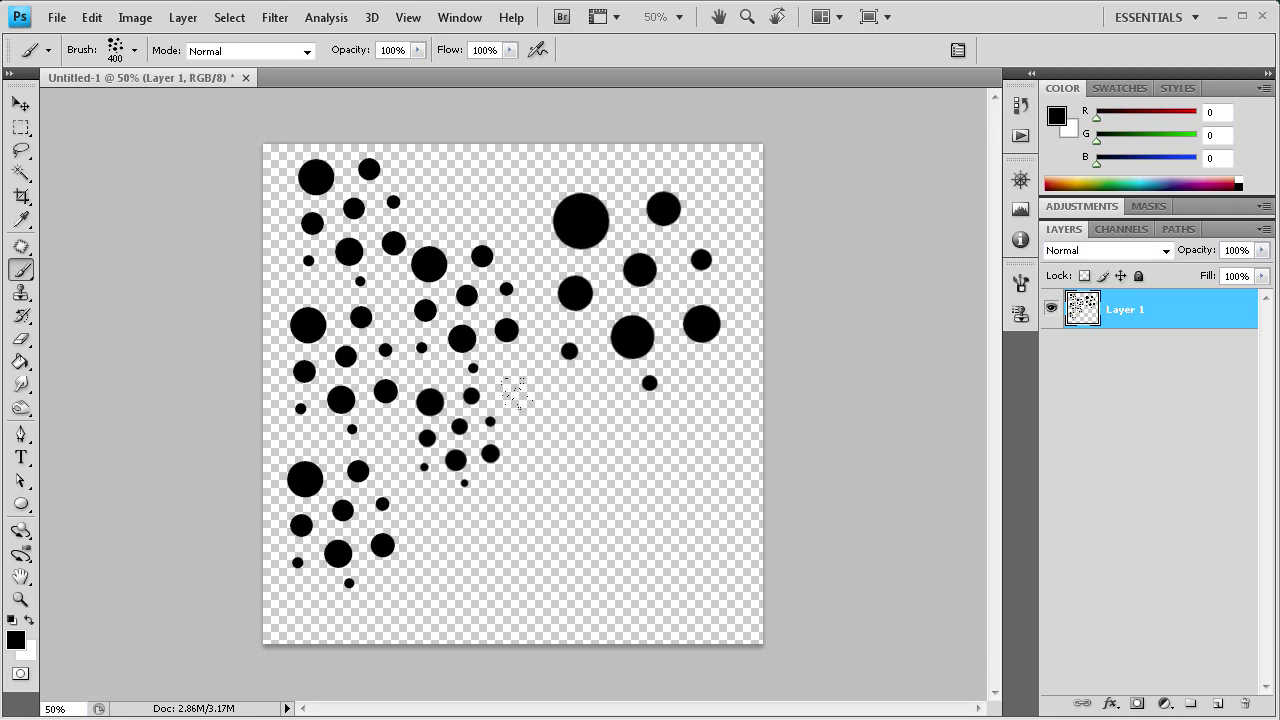
Discard the dotted canvas and create a new 8 × 8 pixel transparent document
click(245, 78)
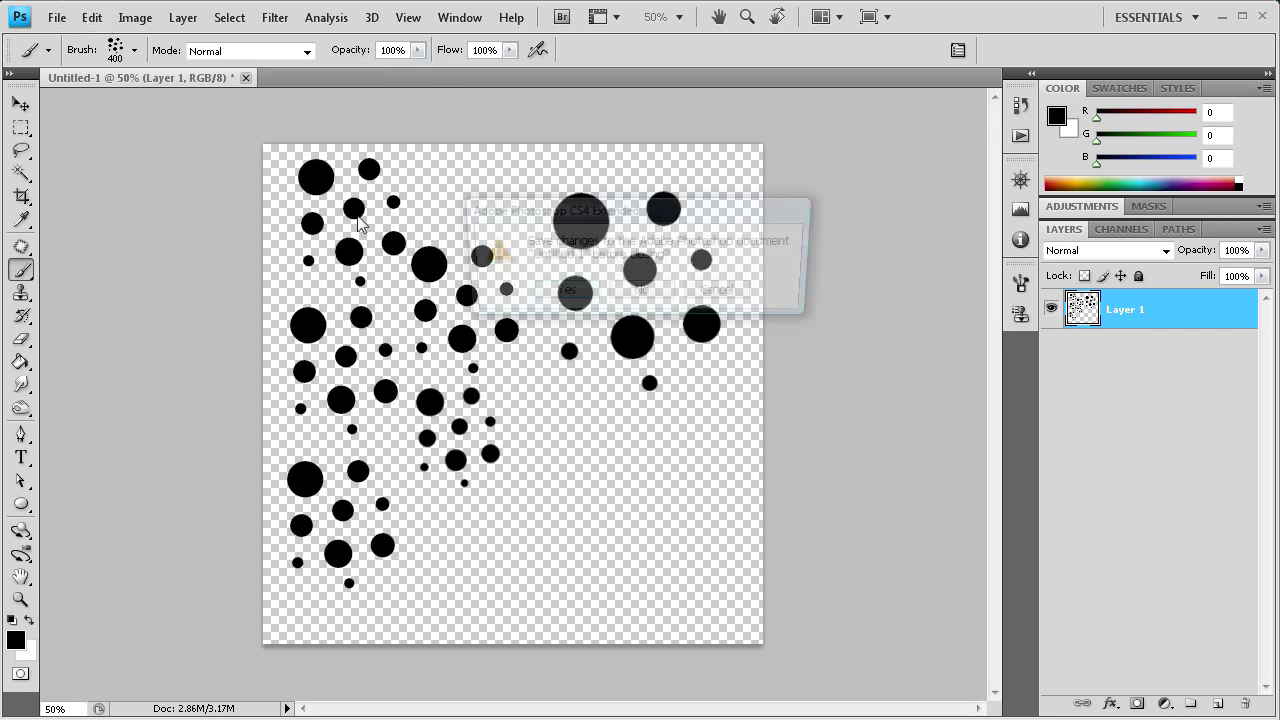
click(611, 298)
click(57, 17)
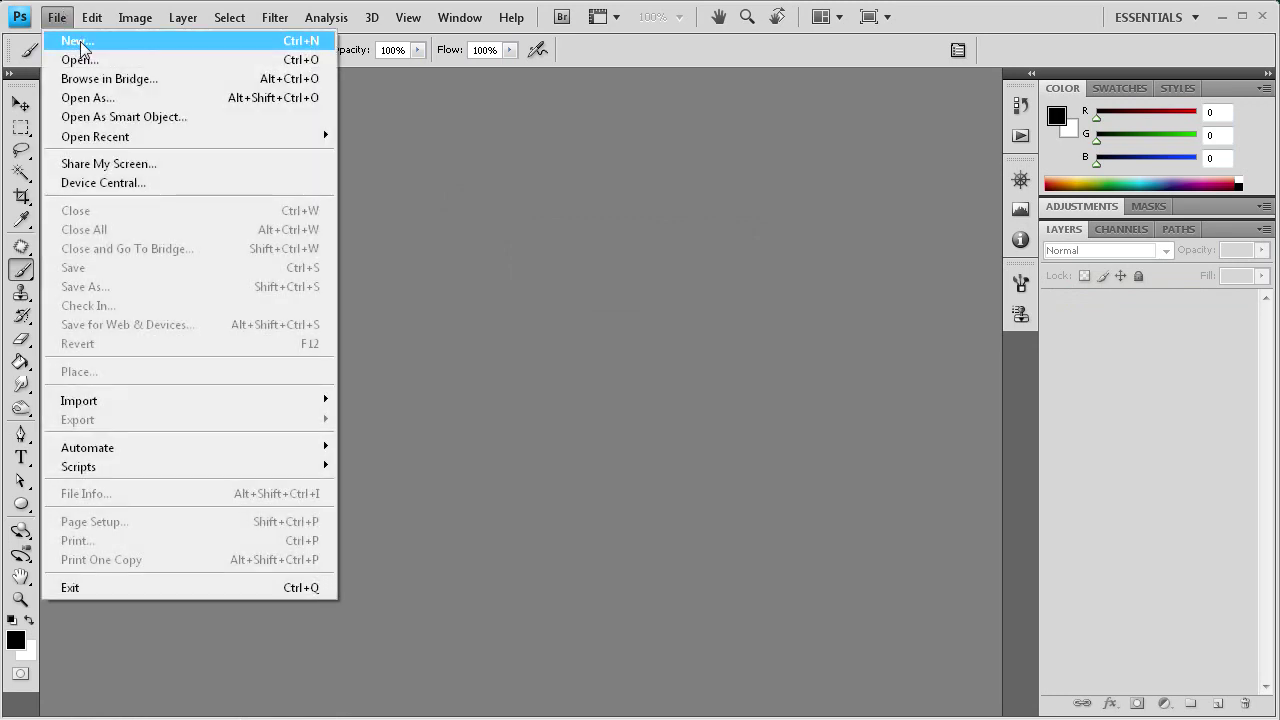
click(80, 45)
double_click(518, 343)
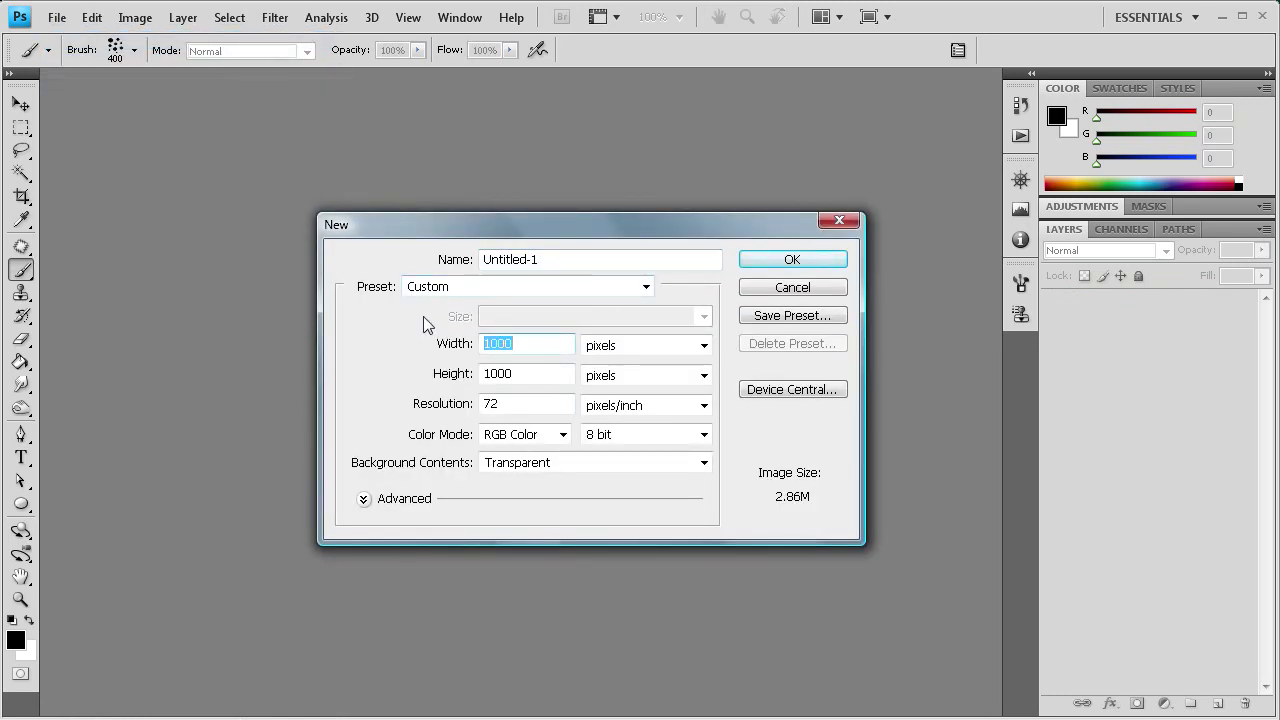
text(8)
double_click(531, 373)
text(8)
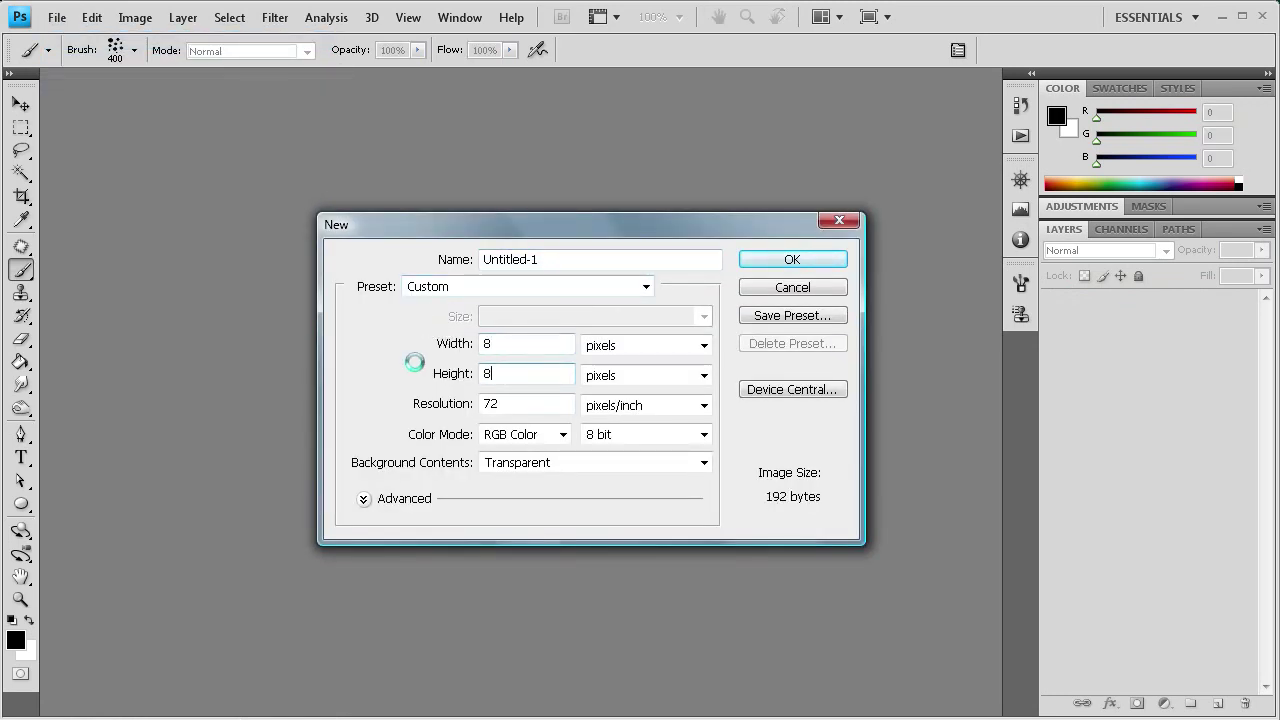
click(789, 260)
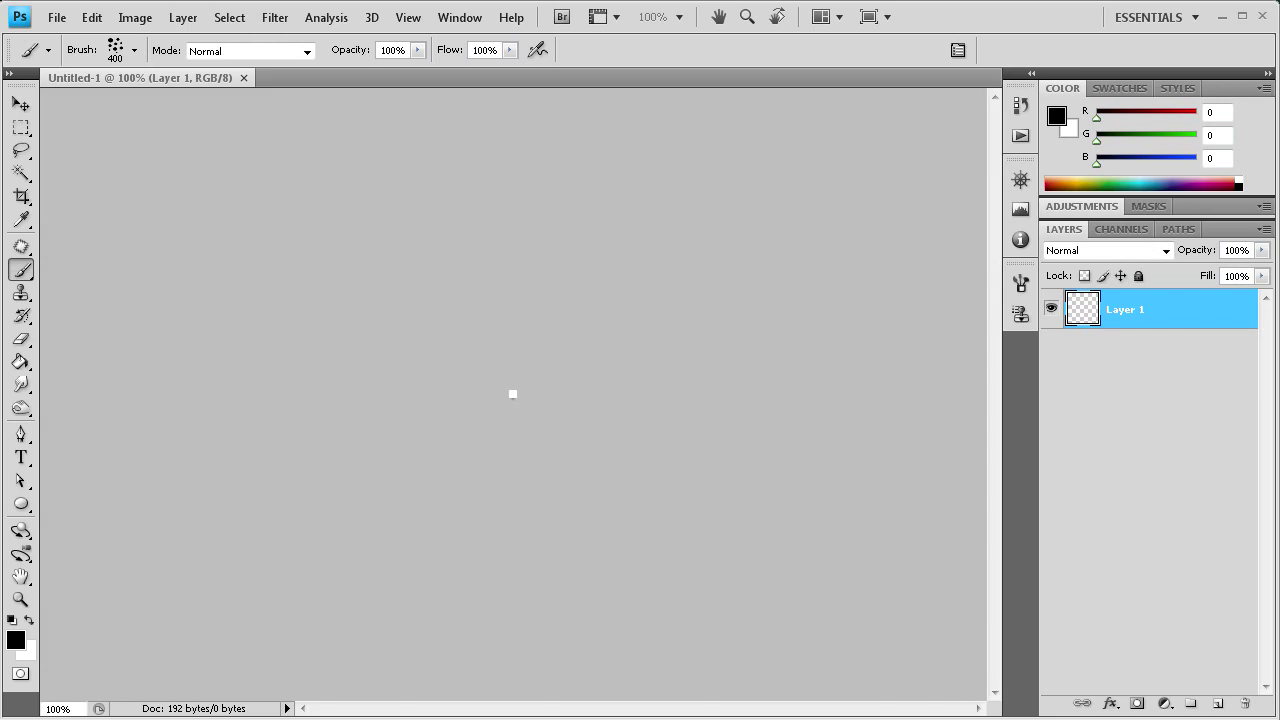
Switch to the 1-pixel Pencil tool and zoom the tiny image to 3200%
right_click(21, 271)
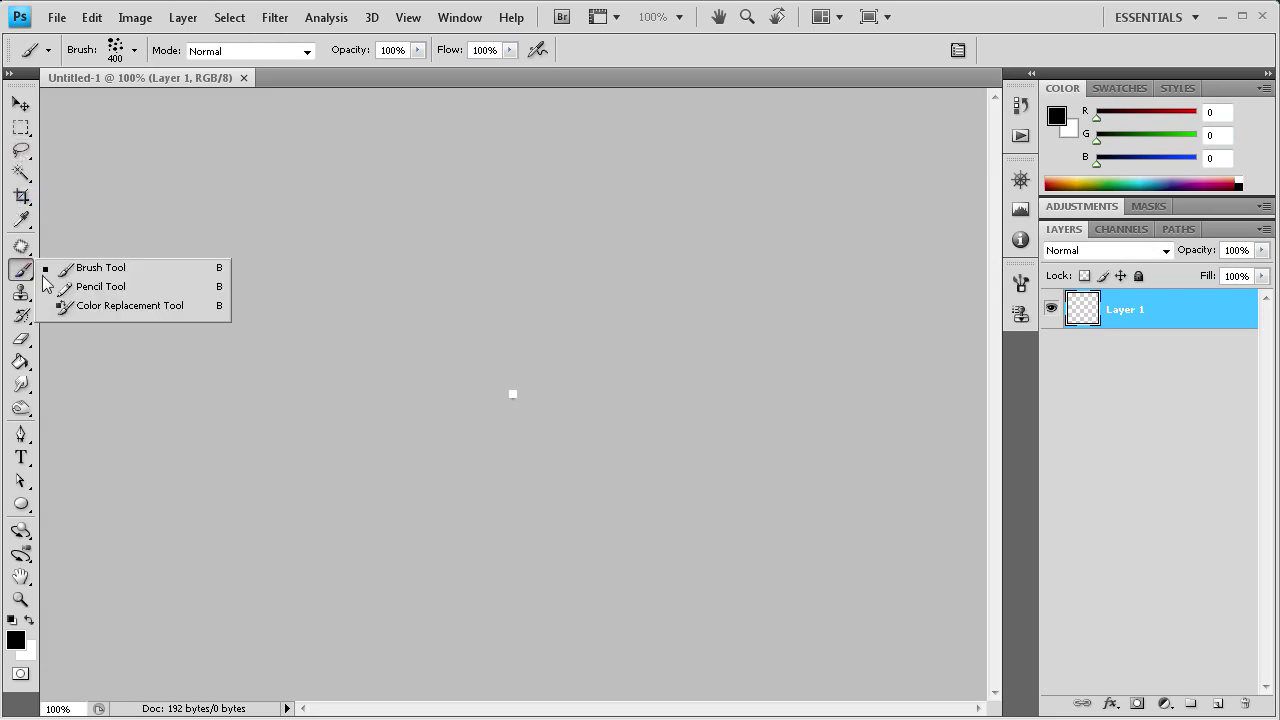
click(98, 288)
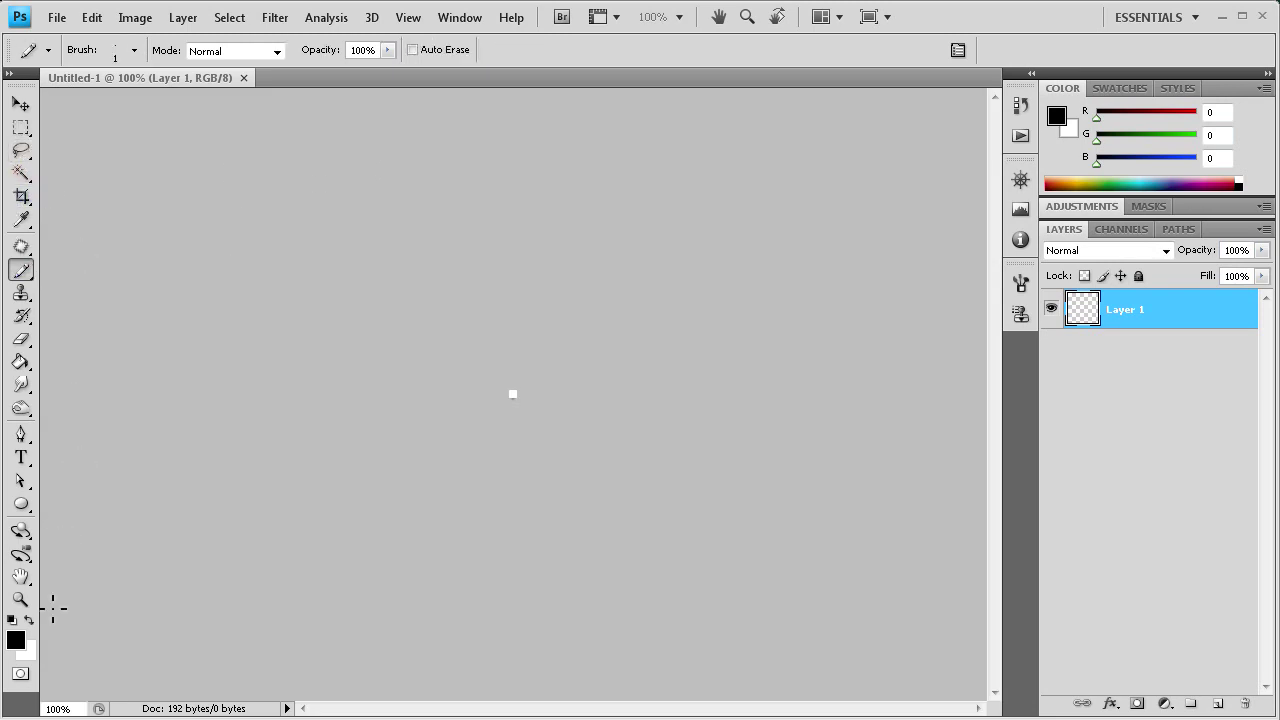
click(20, 599)
click(486, 400)
click(487, 400)
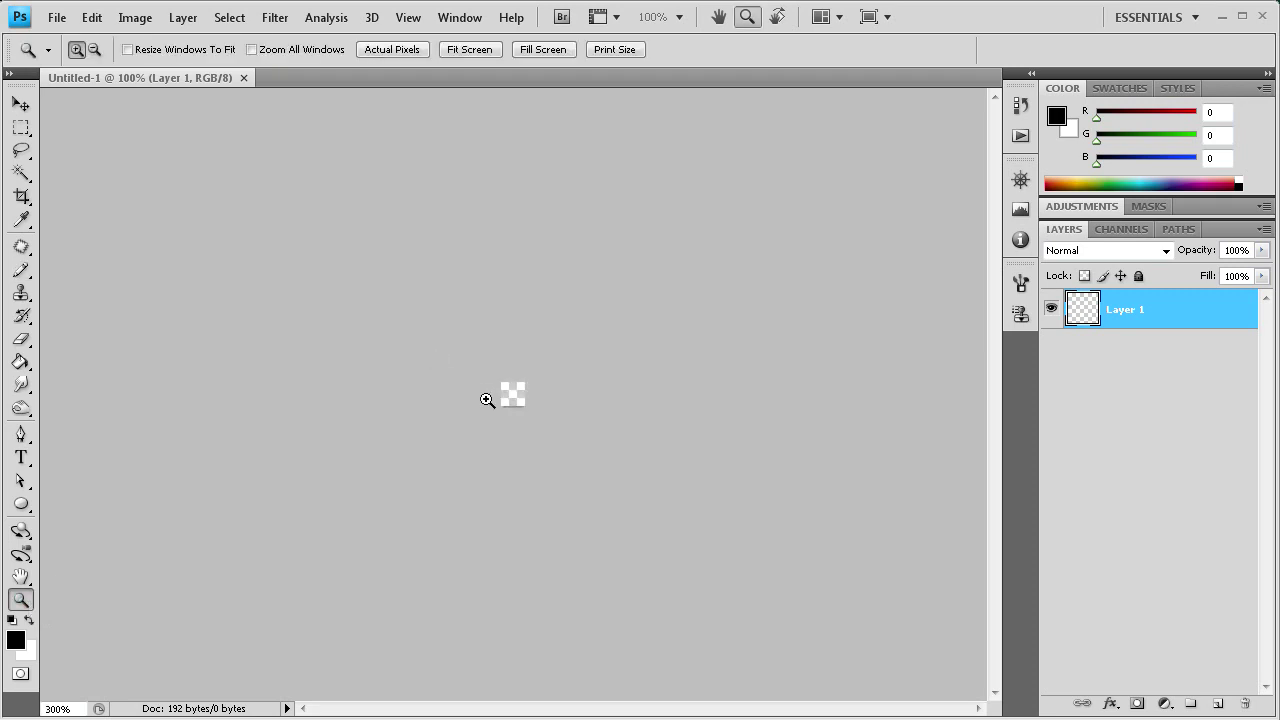
click(487, 400)
click(487, 400)
click(487, 400)
click(487, 400)
click(487, 400)
click(487, 400)
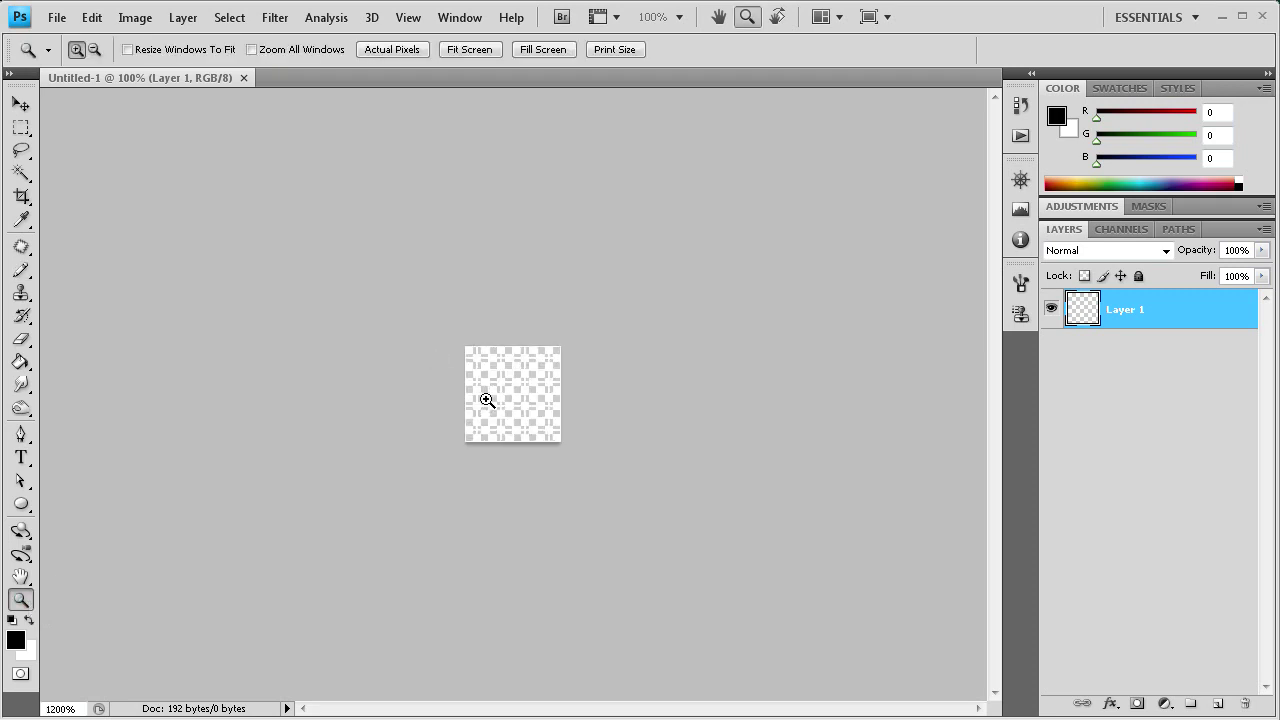
click(487, 400)
click(487, 400)
click(487, 400)
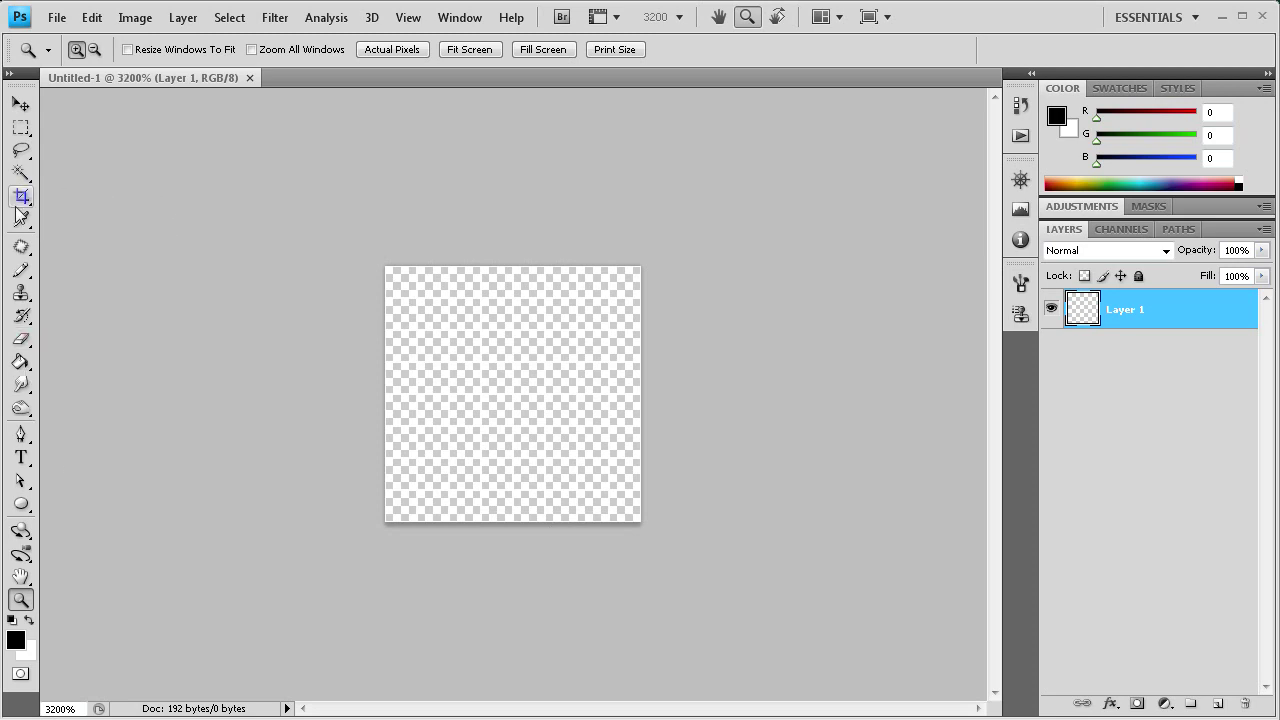
click(21, 270)
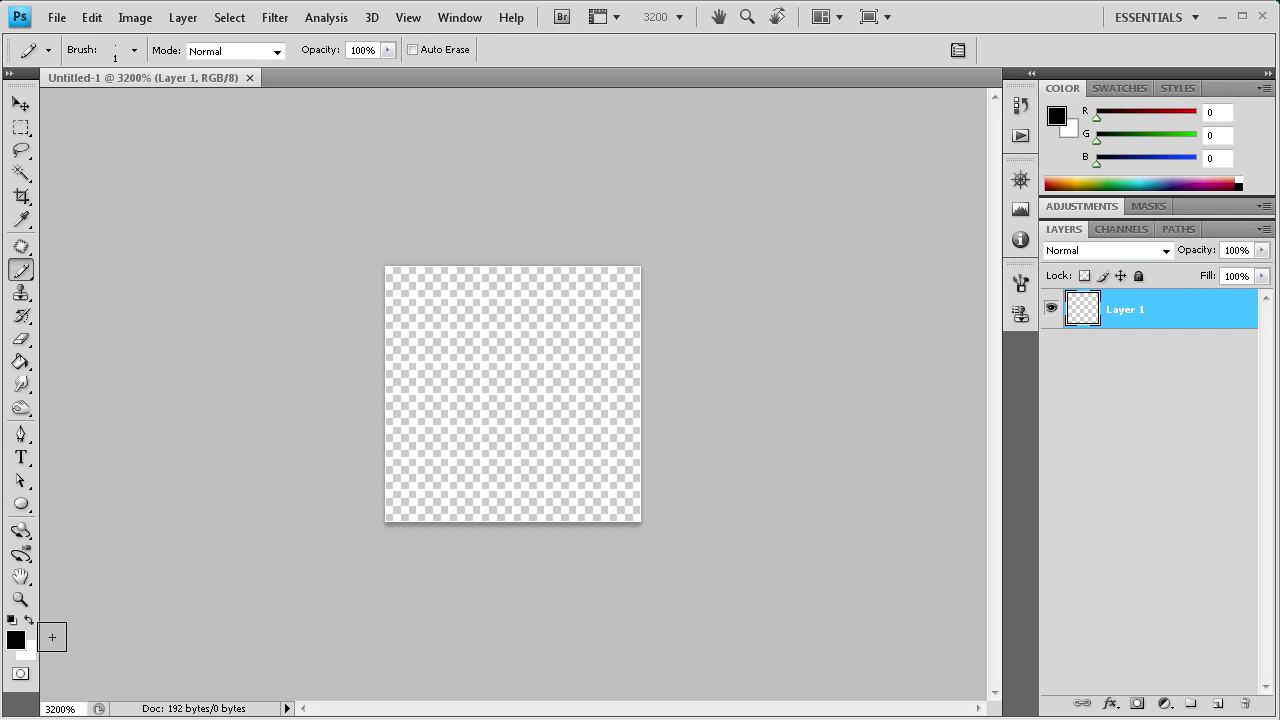
Pencil the top-left black diagonal band pixel by pixel
click(400, 280)
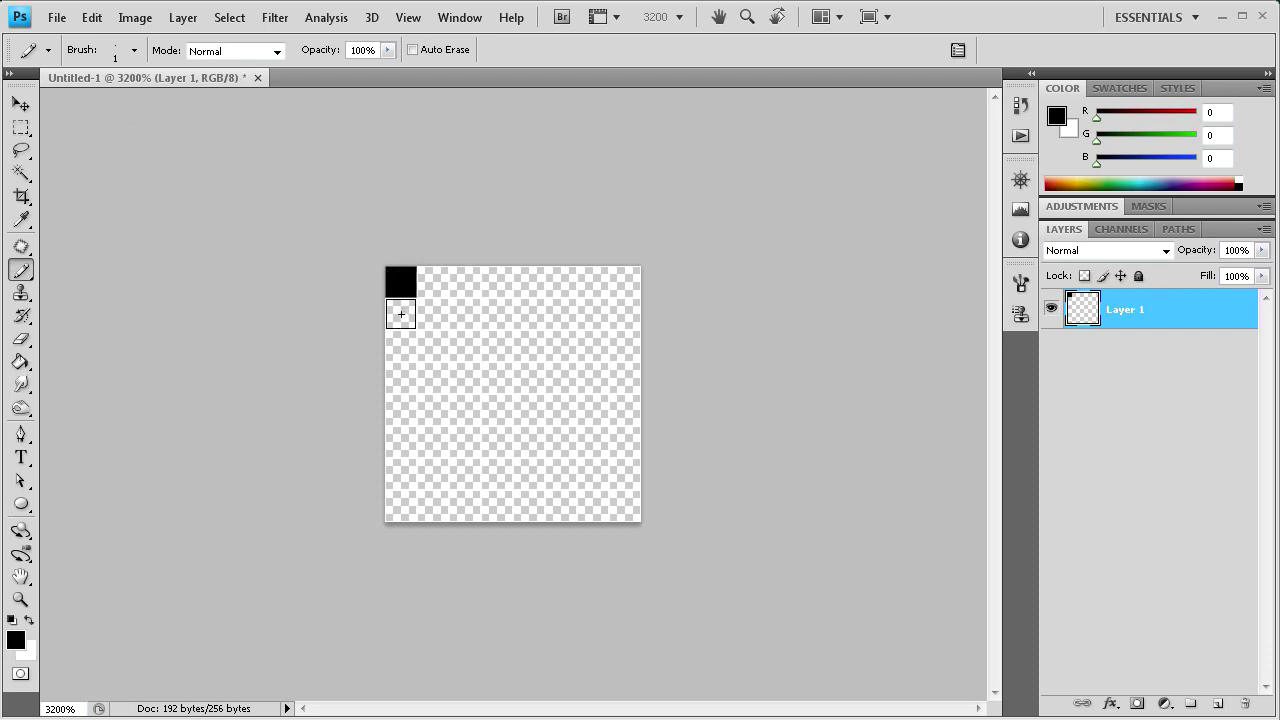
click(401, 312)
click(401, 344)
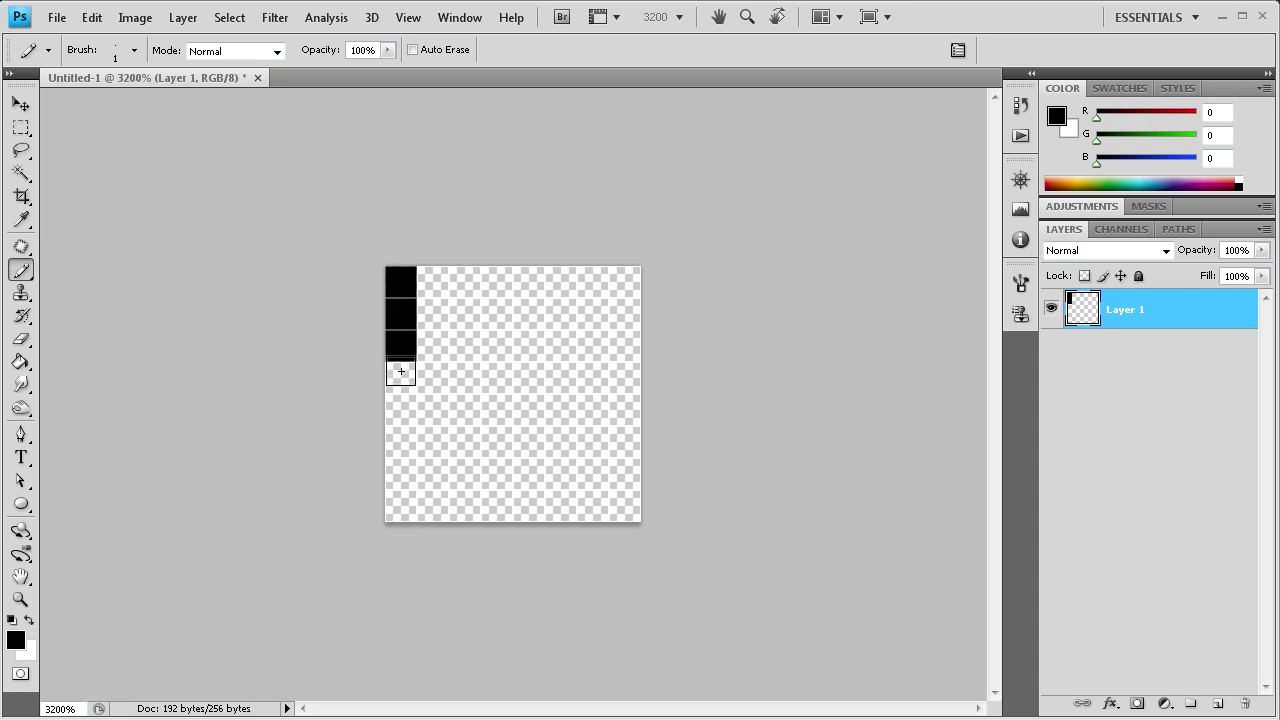
click(401, 376)
click(401, 405)
click(433, 378)
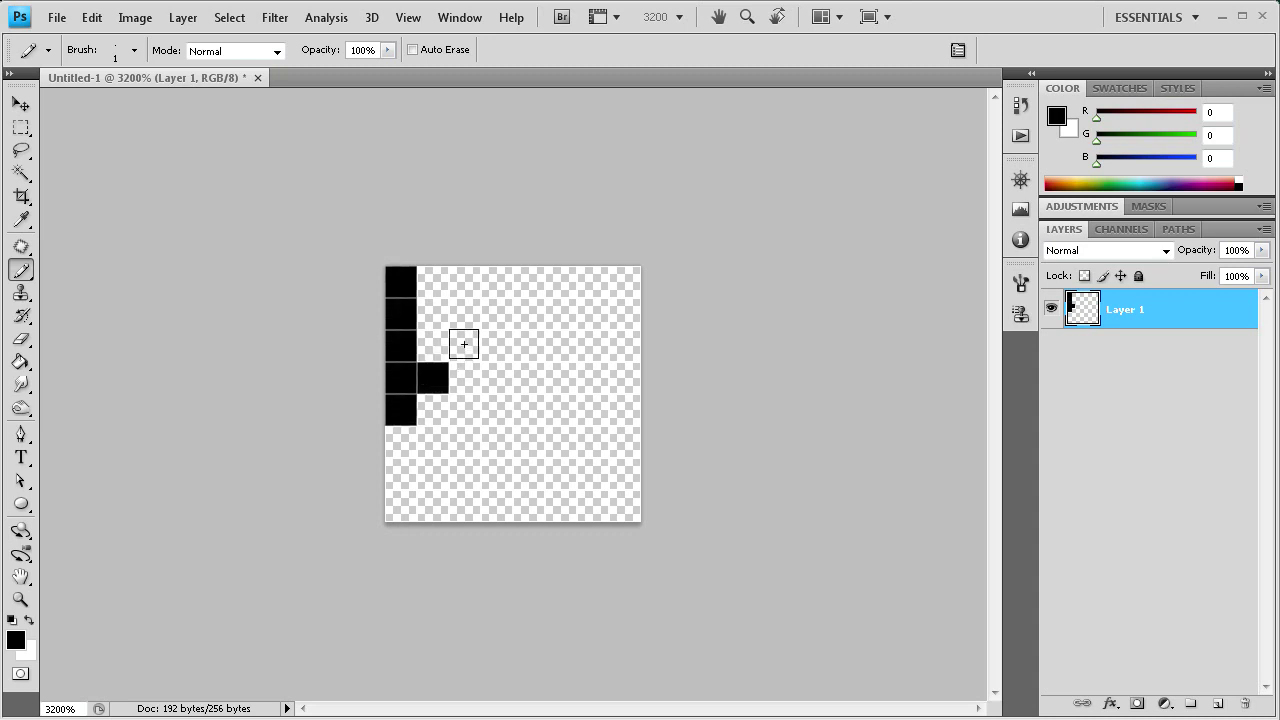
click(465, 346)
click(491, 312)
click(529, 282)
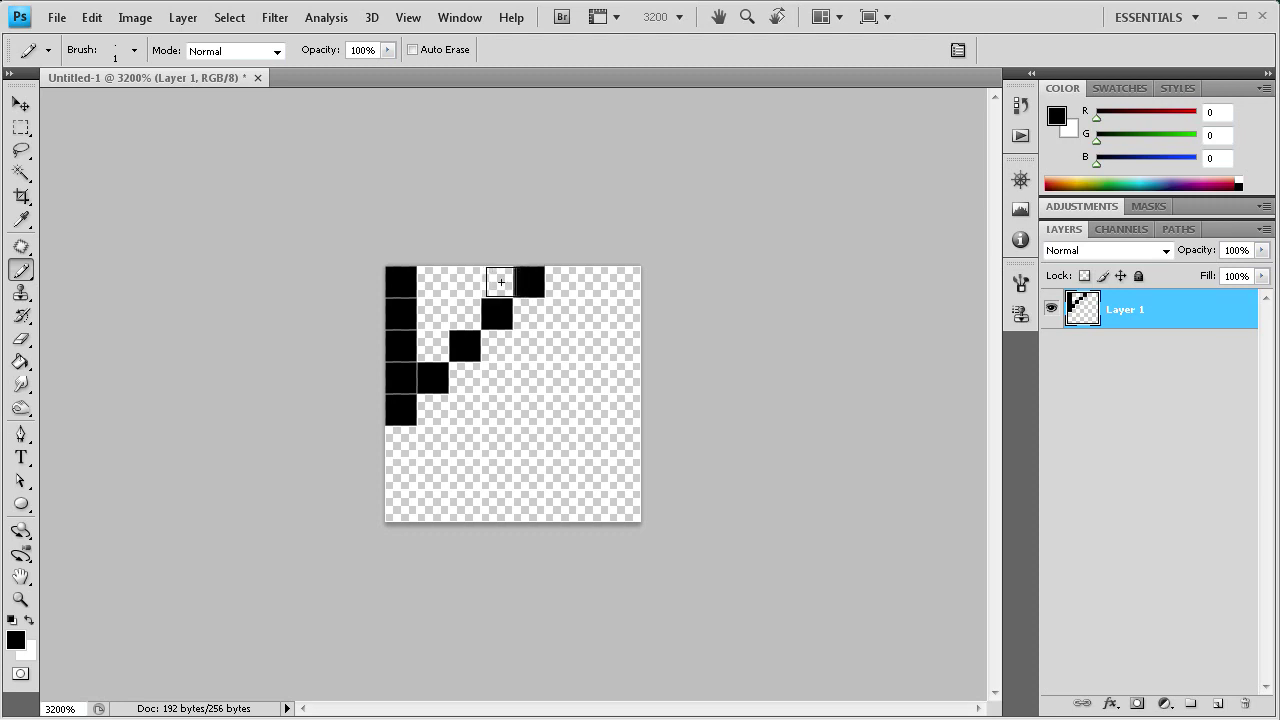
click(497, 282)
click(460, 284)
click(440, 283)
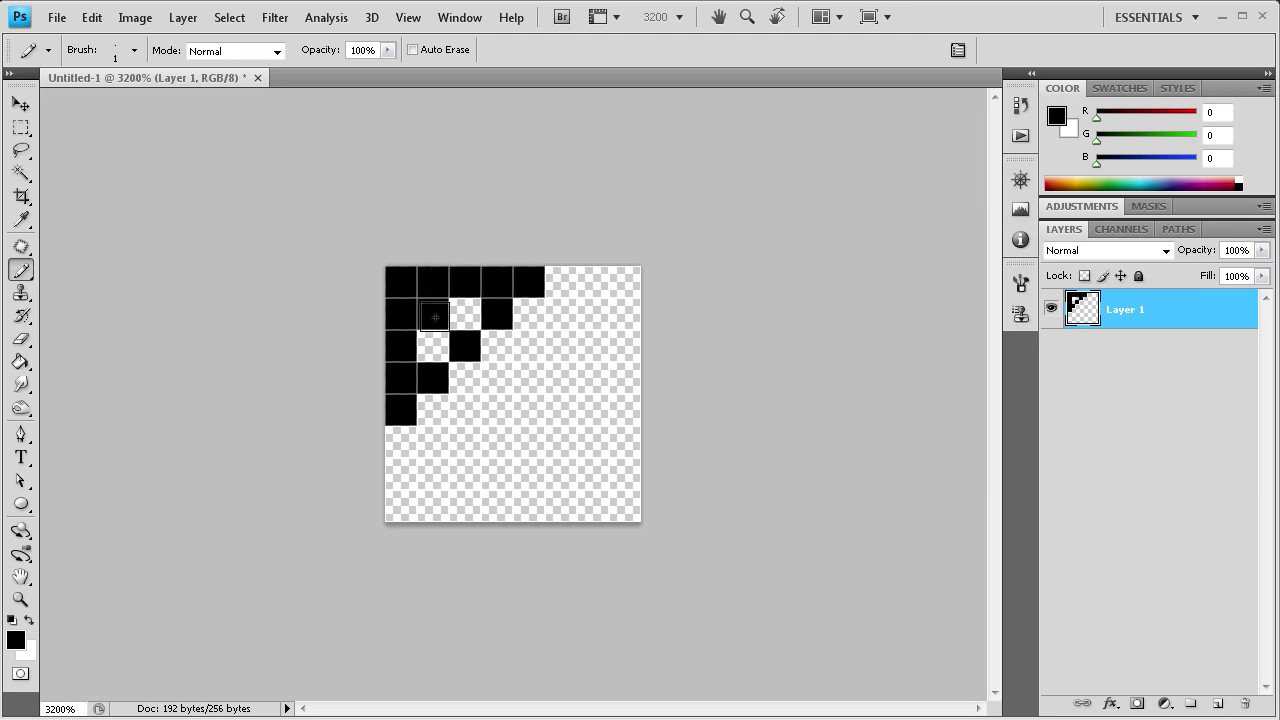
drag(434, 316, 432, 346)
click(464, 316)
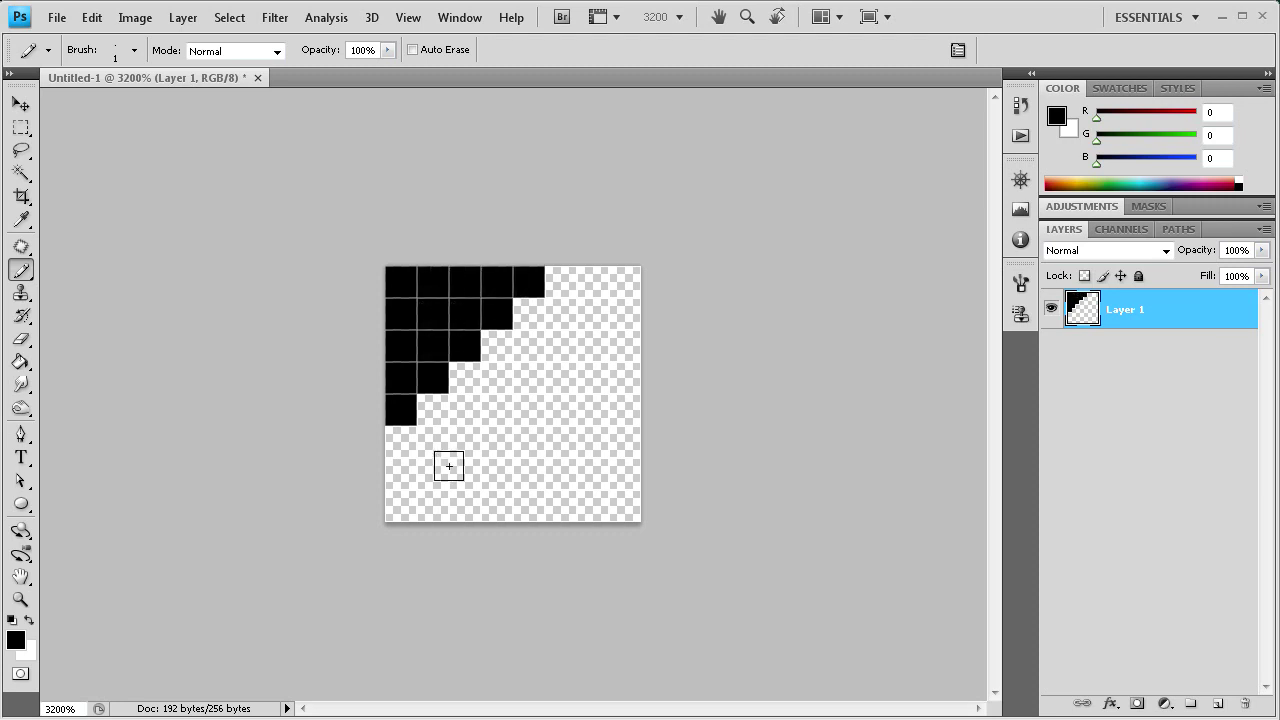
Pencil the lower-right black band, leaving a transparent diagonal stripe between the bands
click(560, 494)
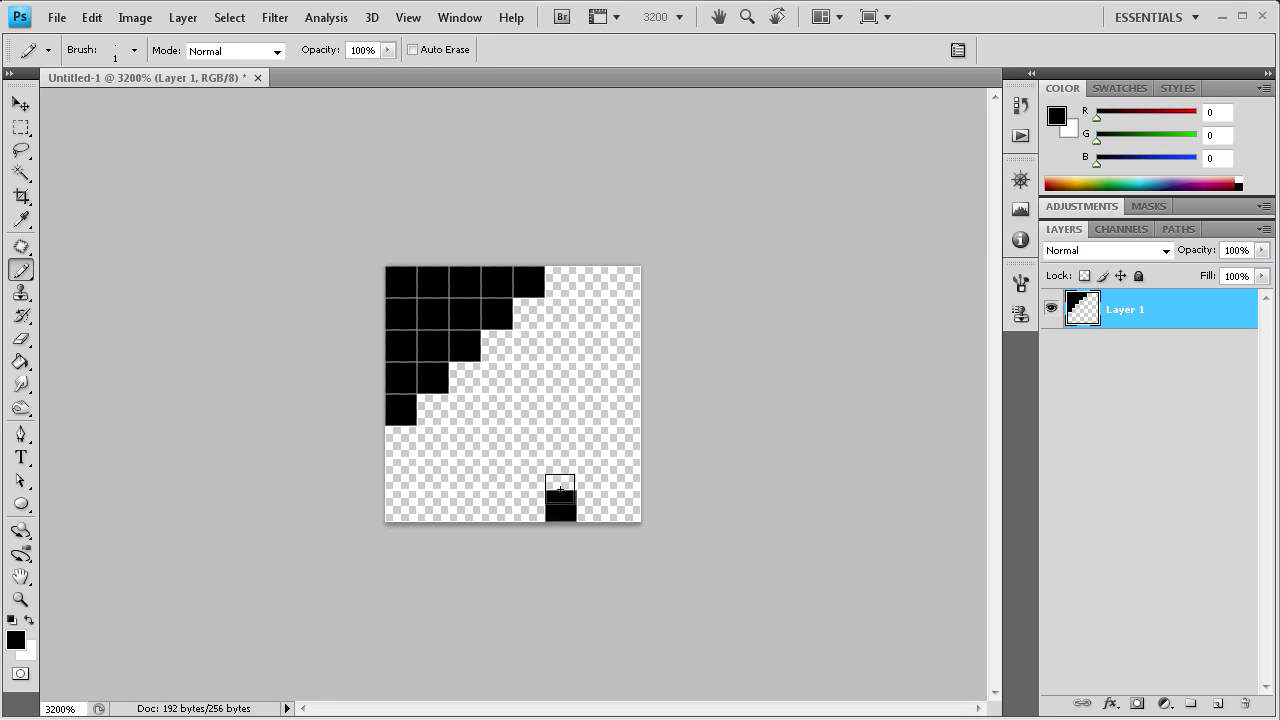
mouse_move(586, 466)
mouse_down()
mouse_move(624, 447)
mouse_move(594, 442)
mouse_up()
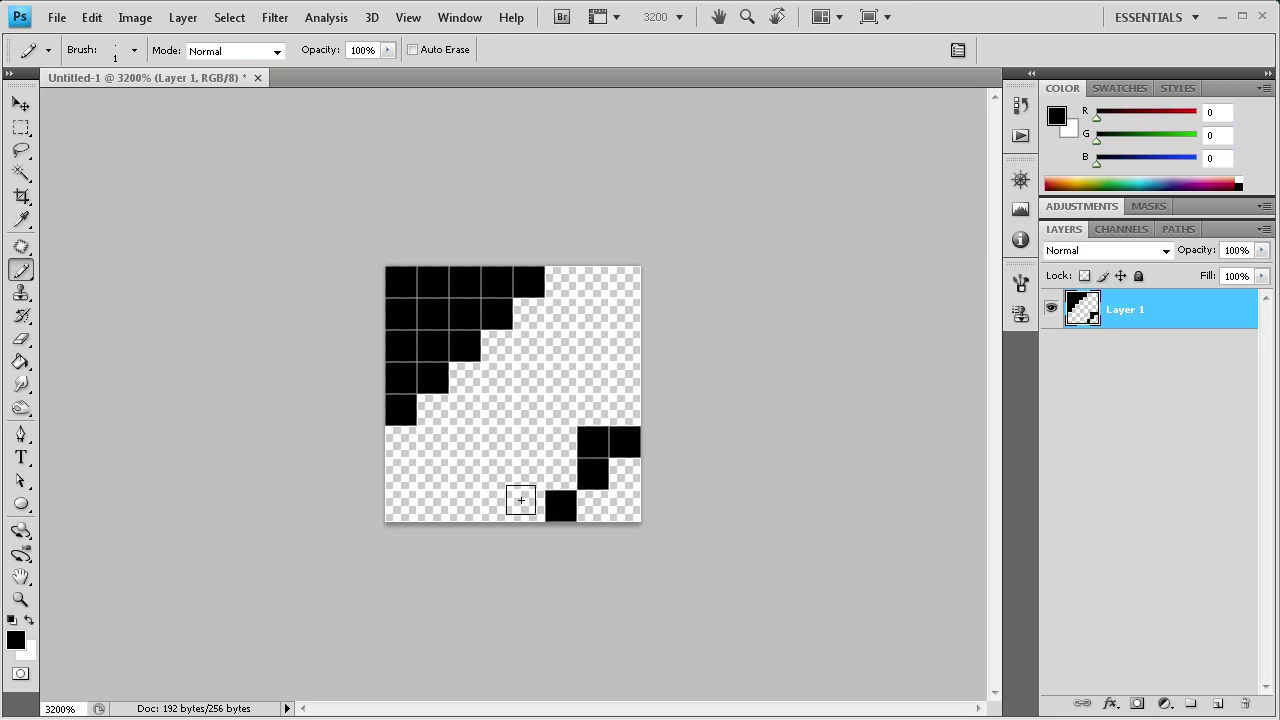
mouse_move(521, 500)
mouse_down()
mouse_move(440, 505)
mouse_move(533, 423)
mouse_move(623, 312)
mouse_move(629, 403)
mouse_move(600, 425)
mouse_move(593, 374)
mouse_move(569, 412)
mouse_move(561, 471)
mouse_move(514, 443)
mouse_up()
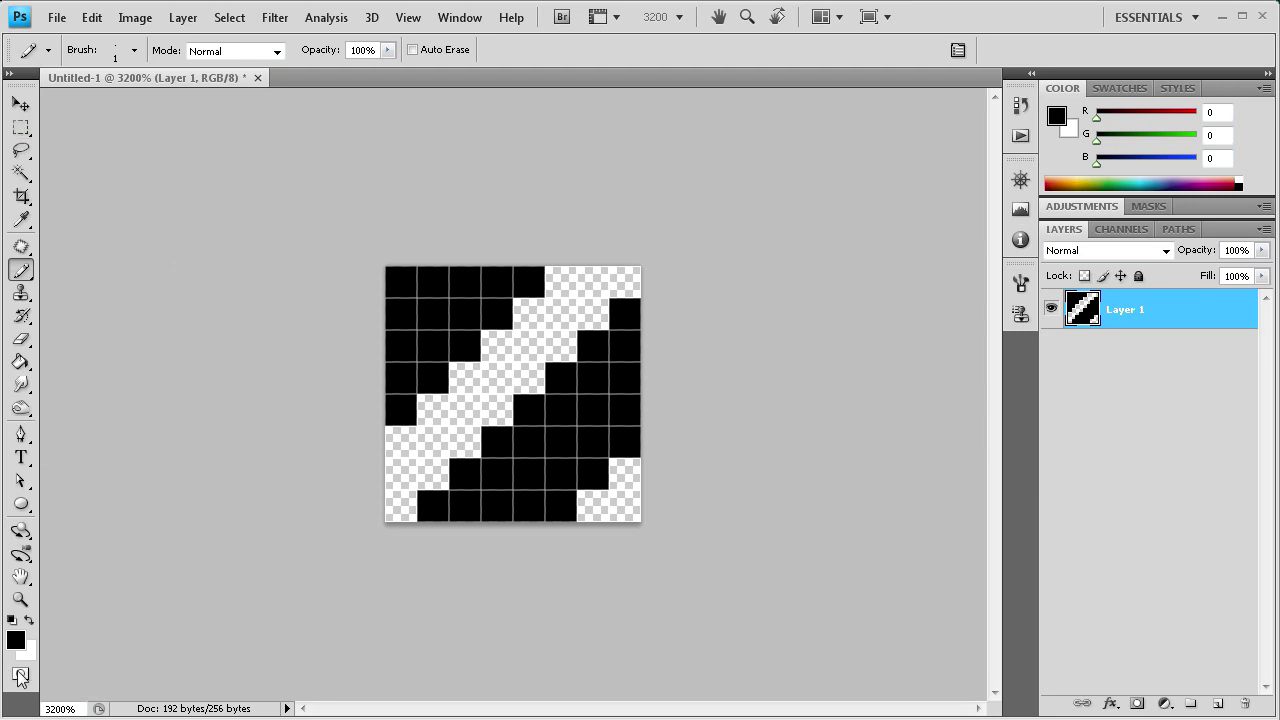
click(62, 709)
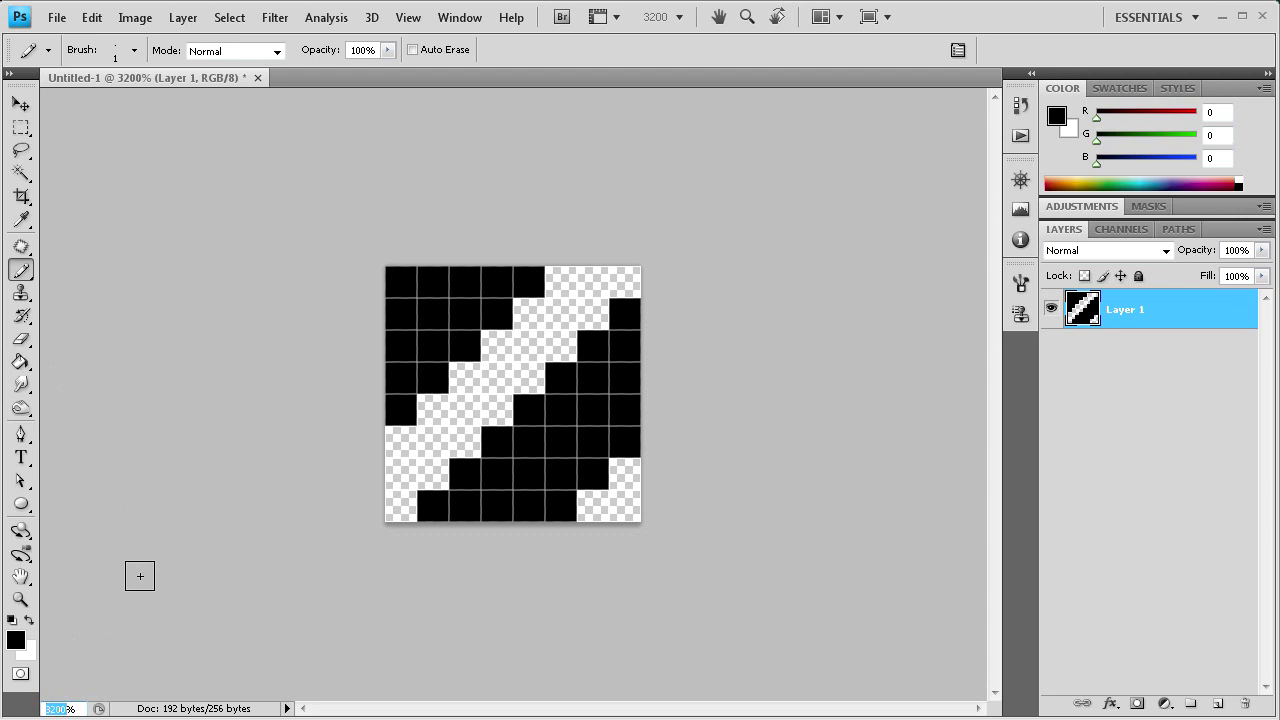
Set the zoom to 1000% and define the 8 × 8 tile as a pattern named Stripe
text(1000)
key(Return)
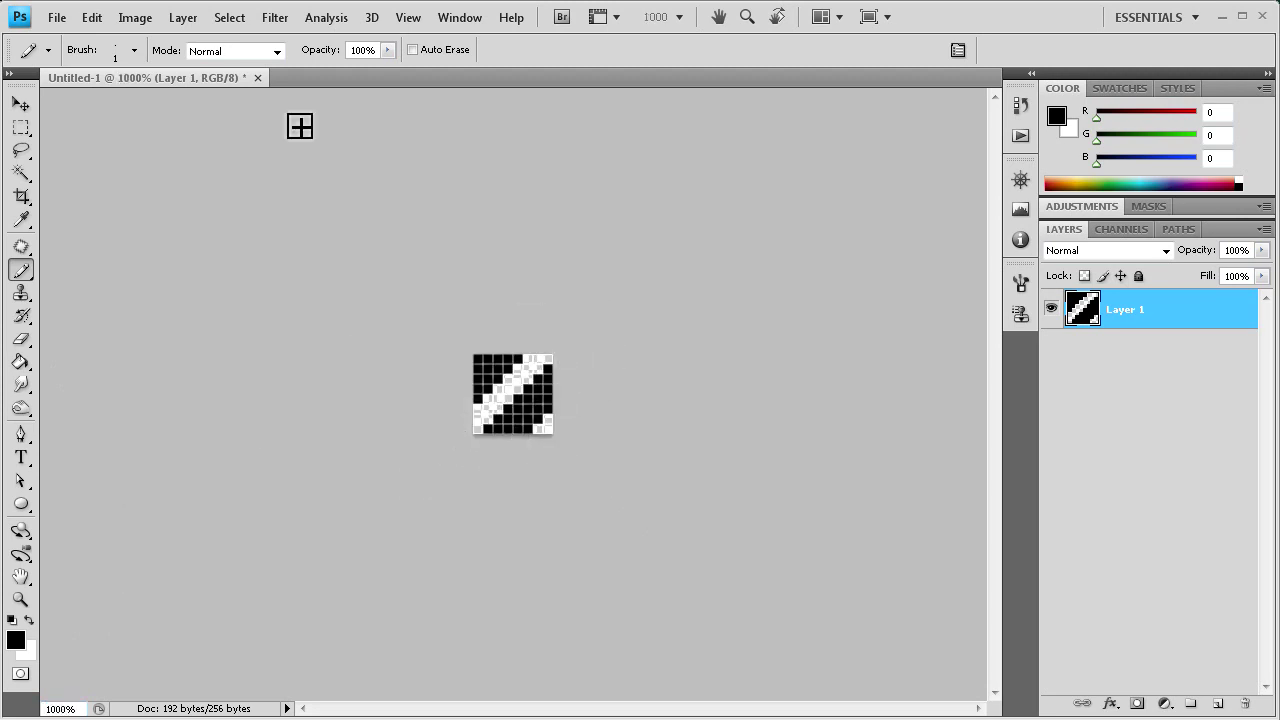
click(58, 18)
click(932, 8)
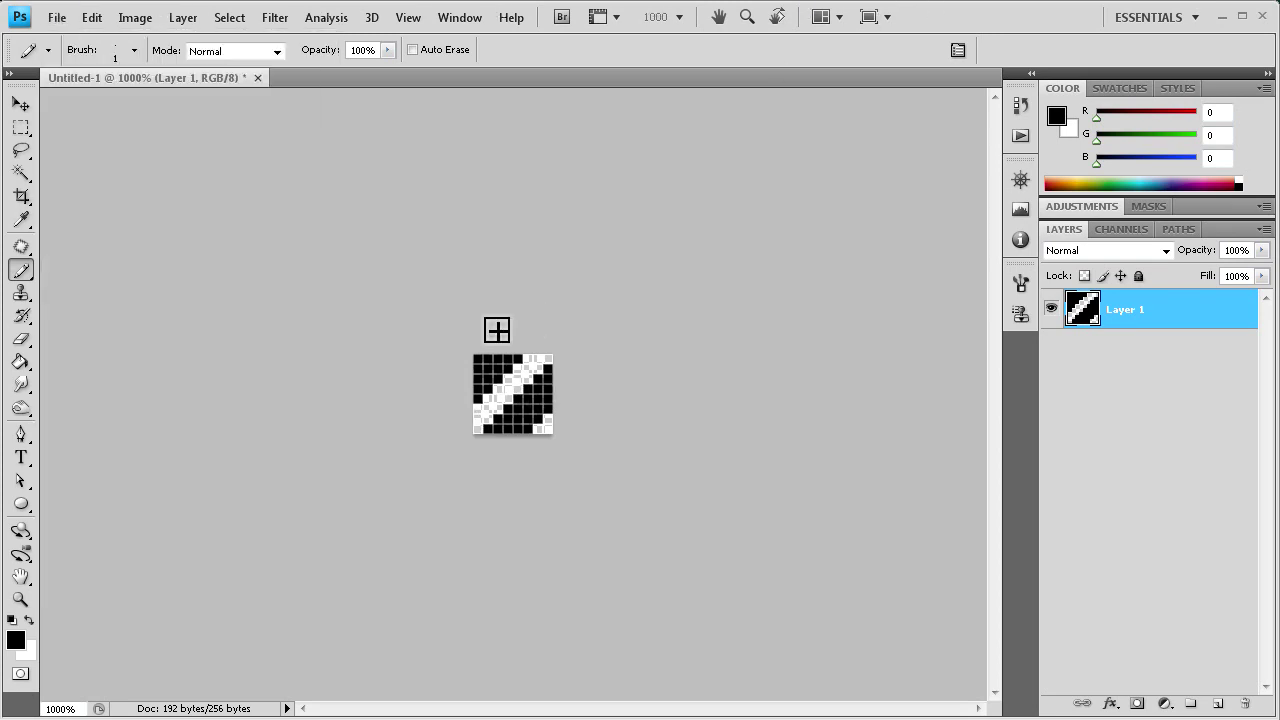
click(57, 18)
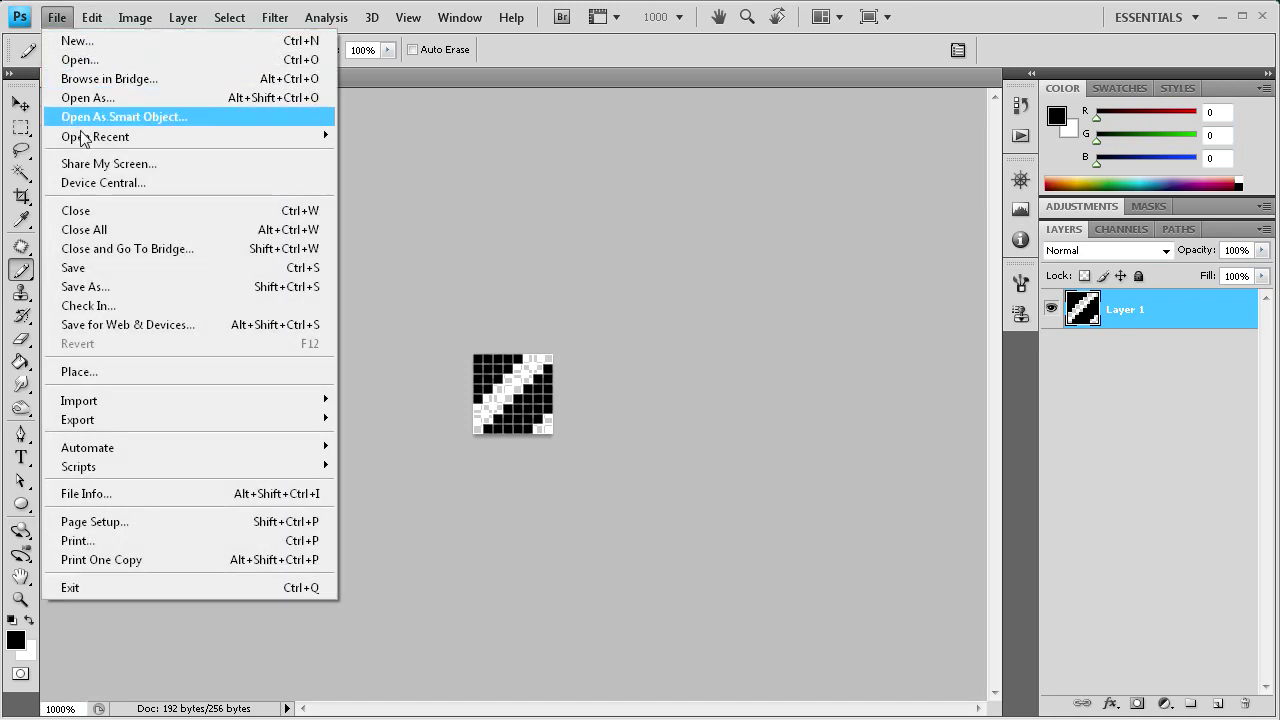
mouse_move(90, 15)
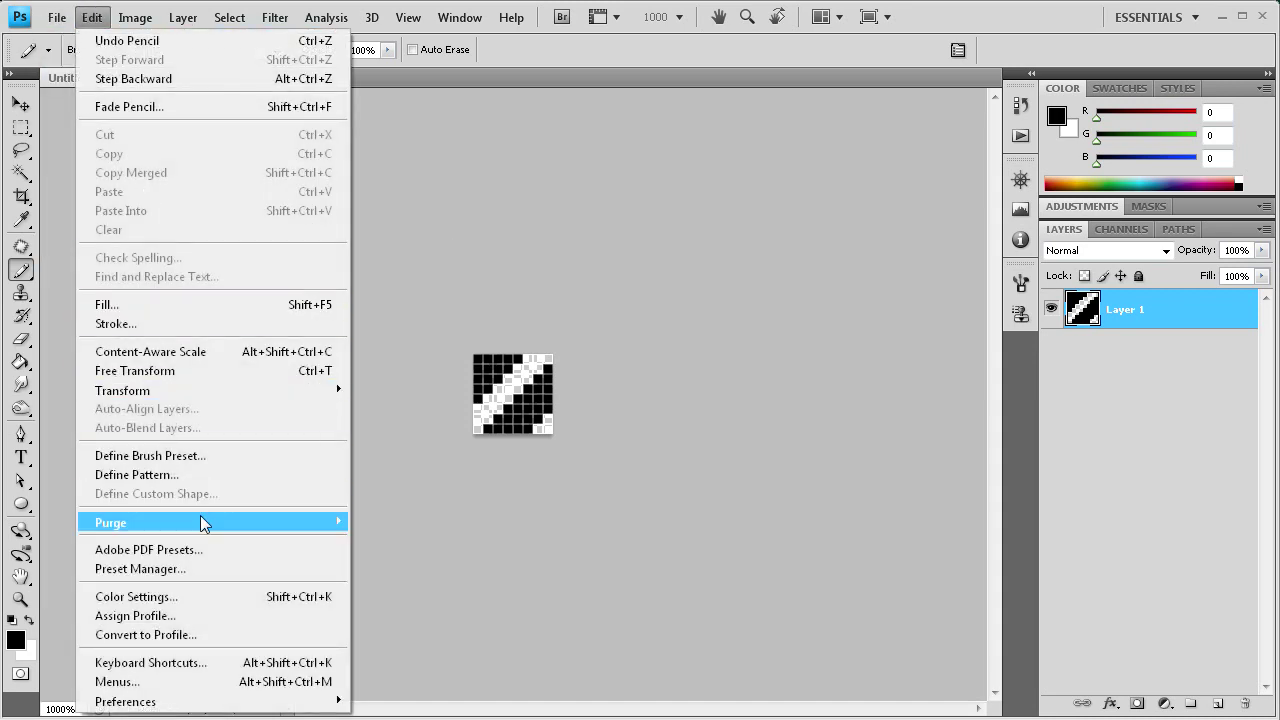
click(192, 476)
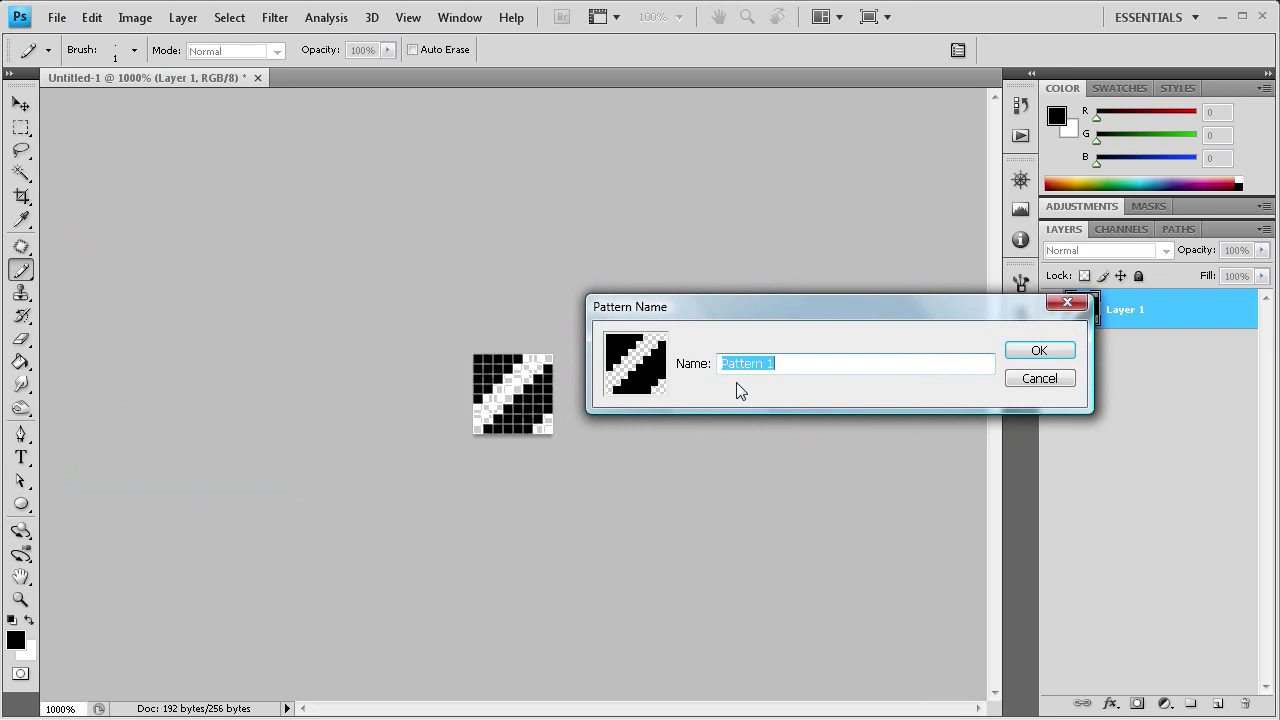
text(Stripe)
click(1036, 350)
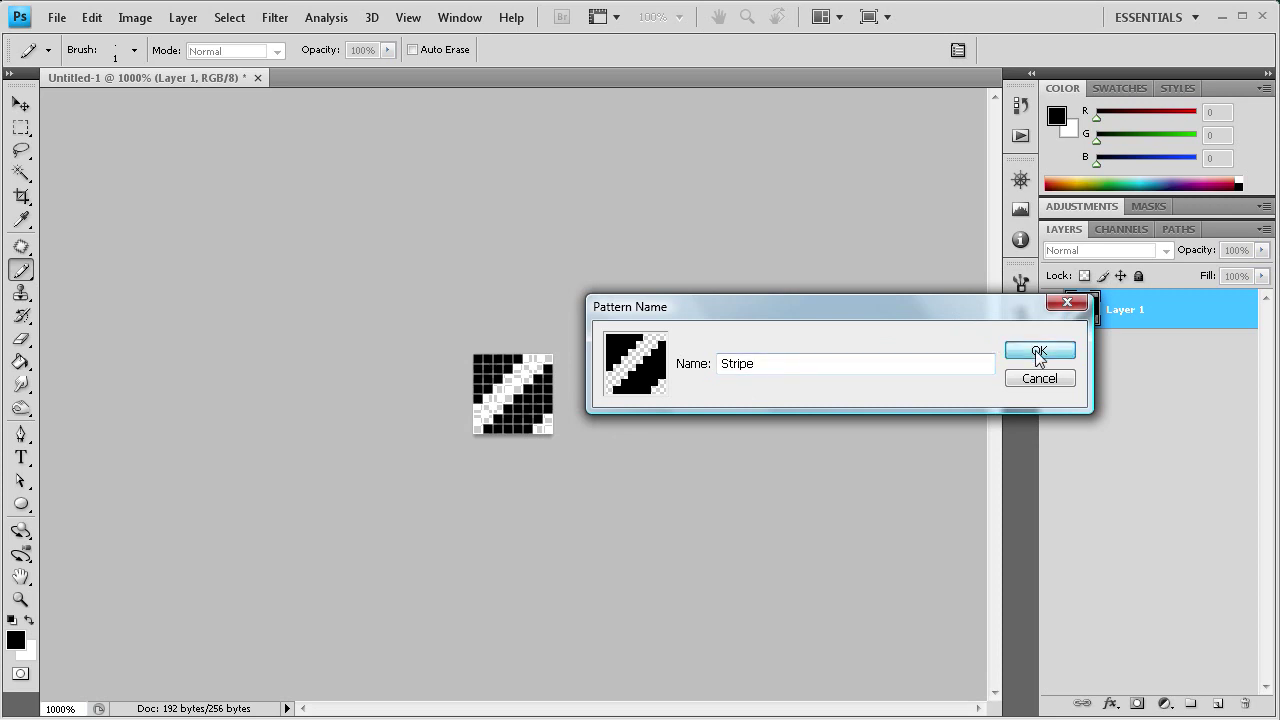
Close the stripe tile unsaved and create a new 500 × 500 pixel transparent document
click(257, 78)
click(617, 295)
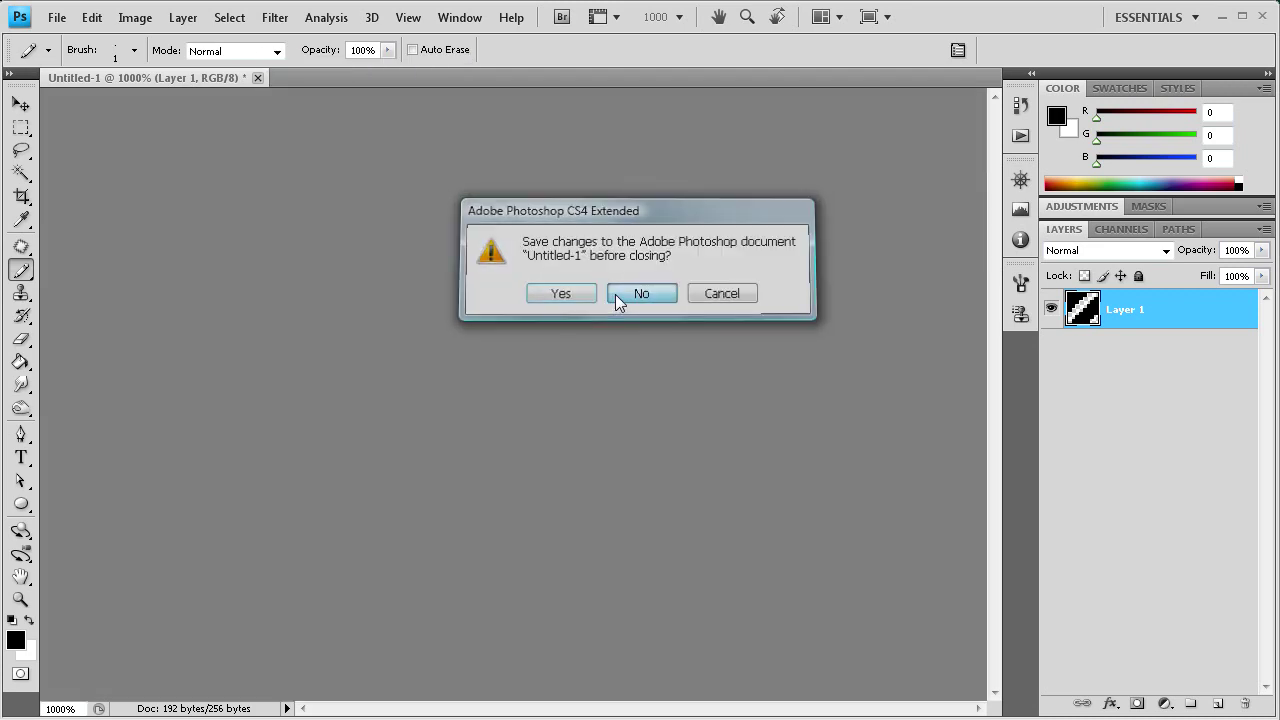
click(57, 18)
click(72, 42)
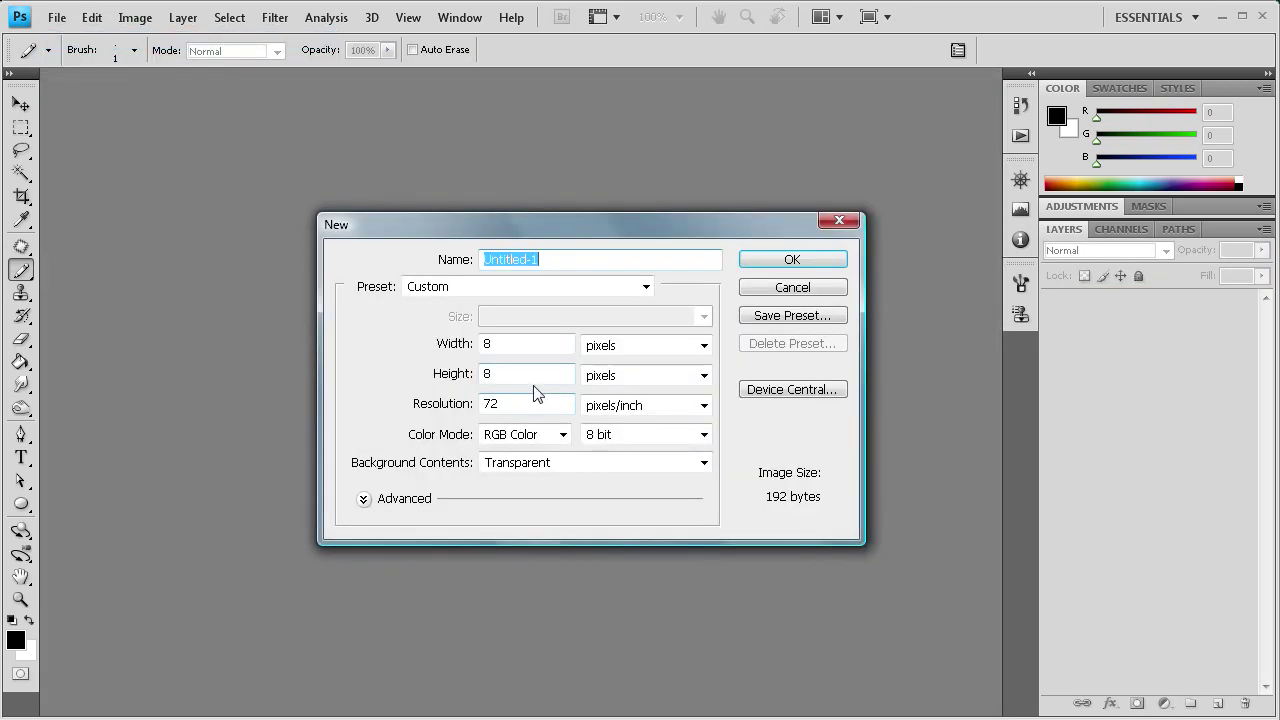
key(Tab)
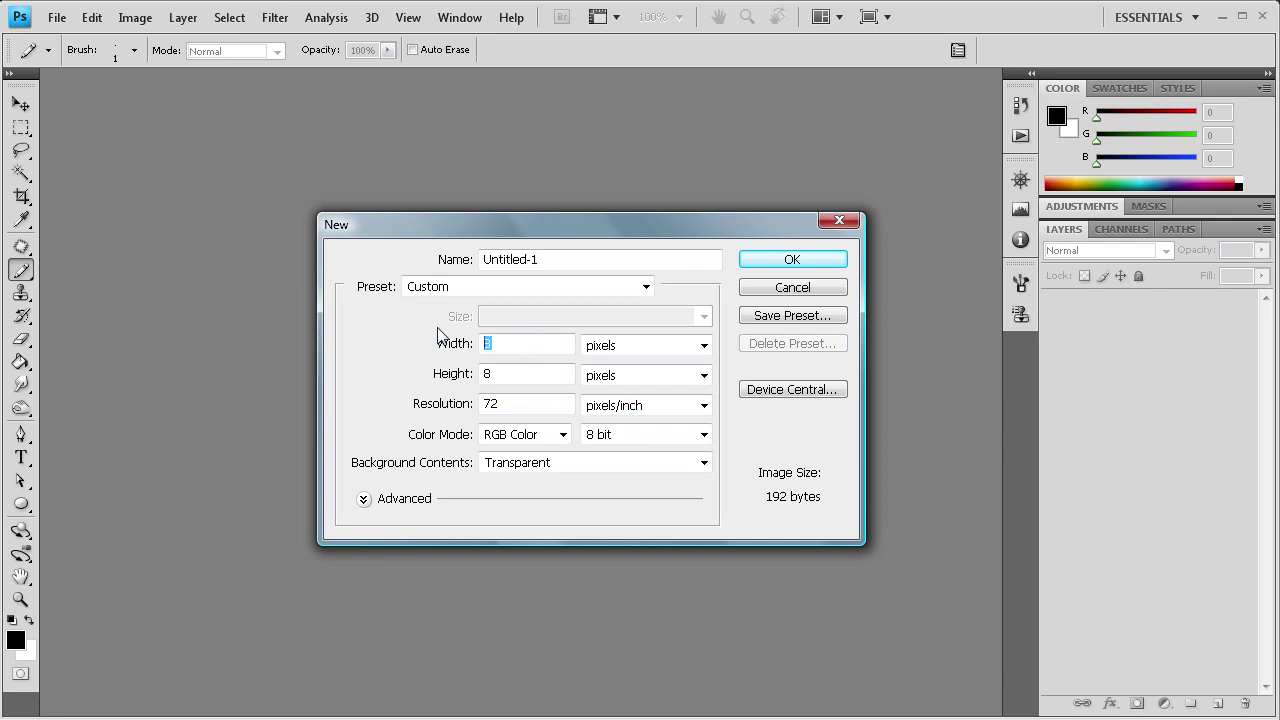
text(500)
key(Tab)
text(50)
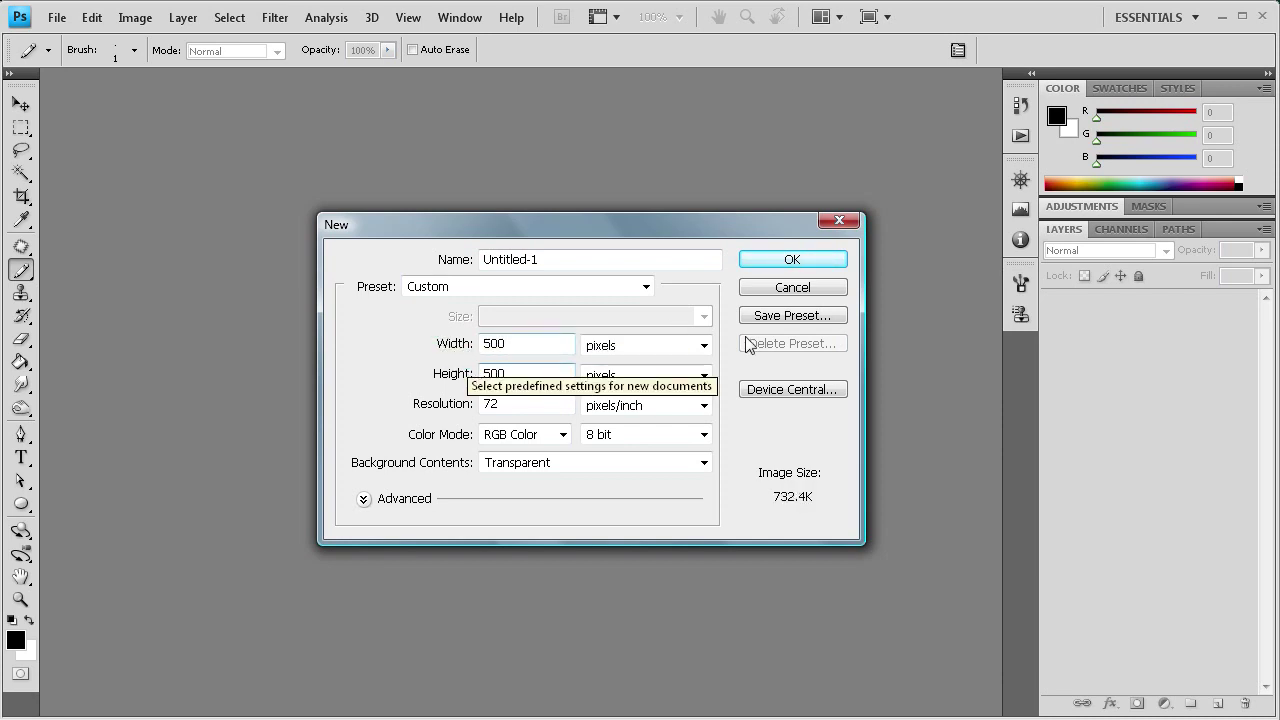
click(788, 260)
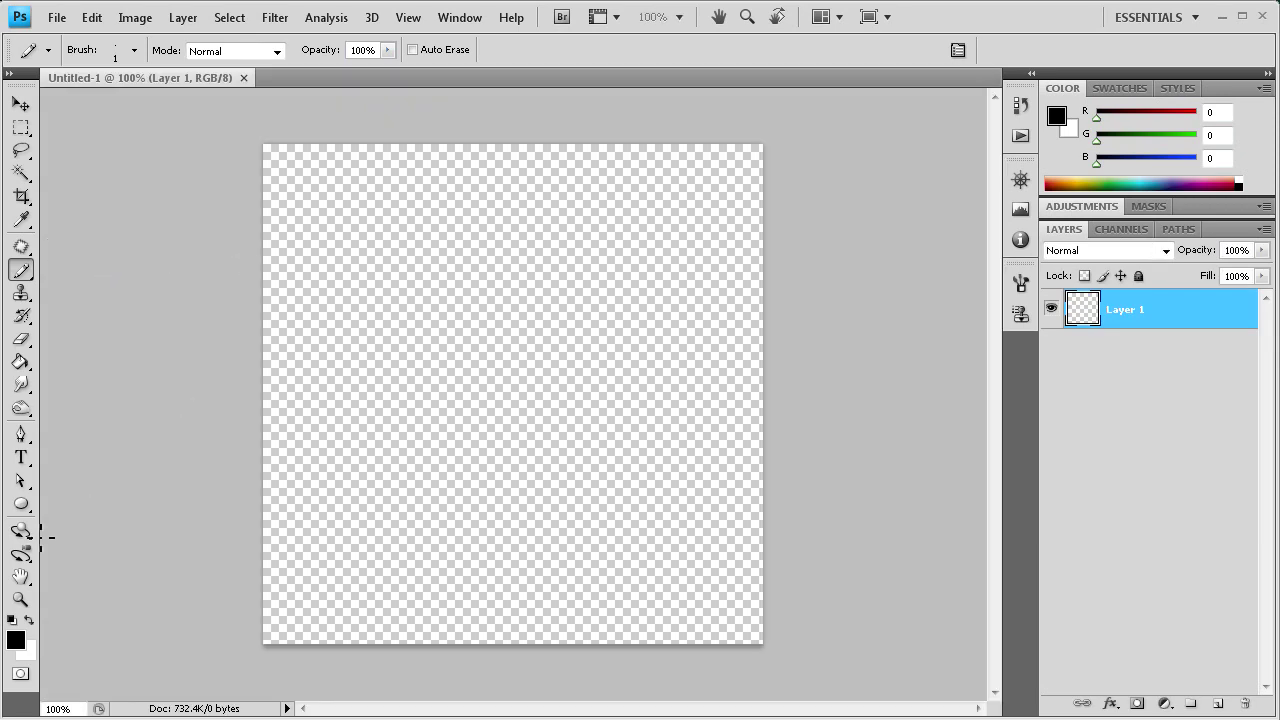
Select the Rectangle Tool and set the foreground colour to light grey #bbbaba
click(27, 511)
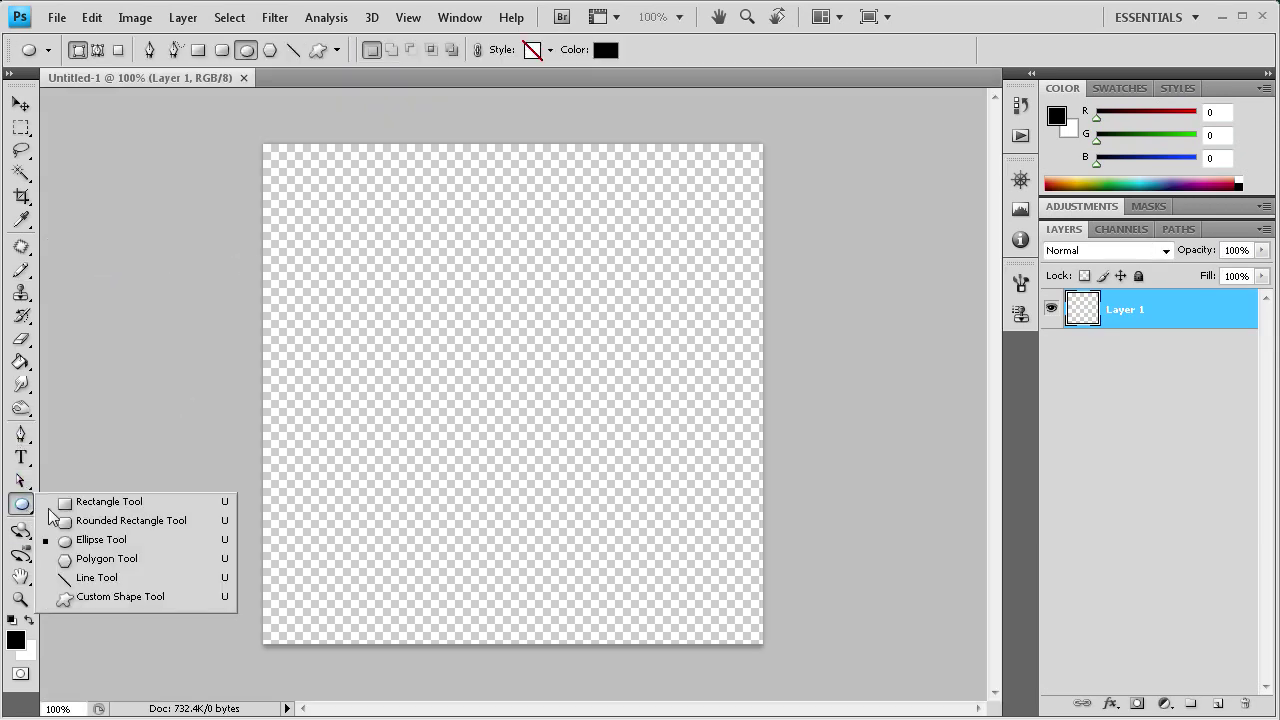
click(112, 503)
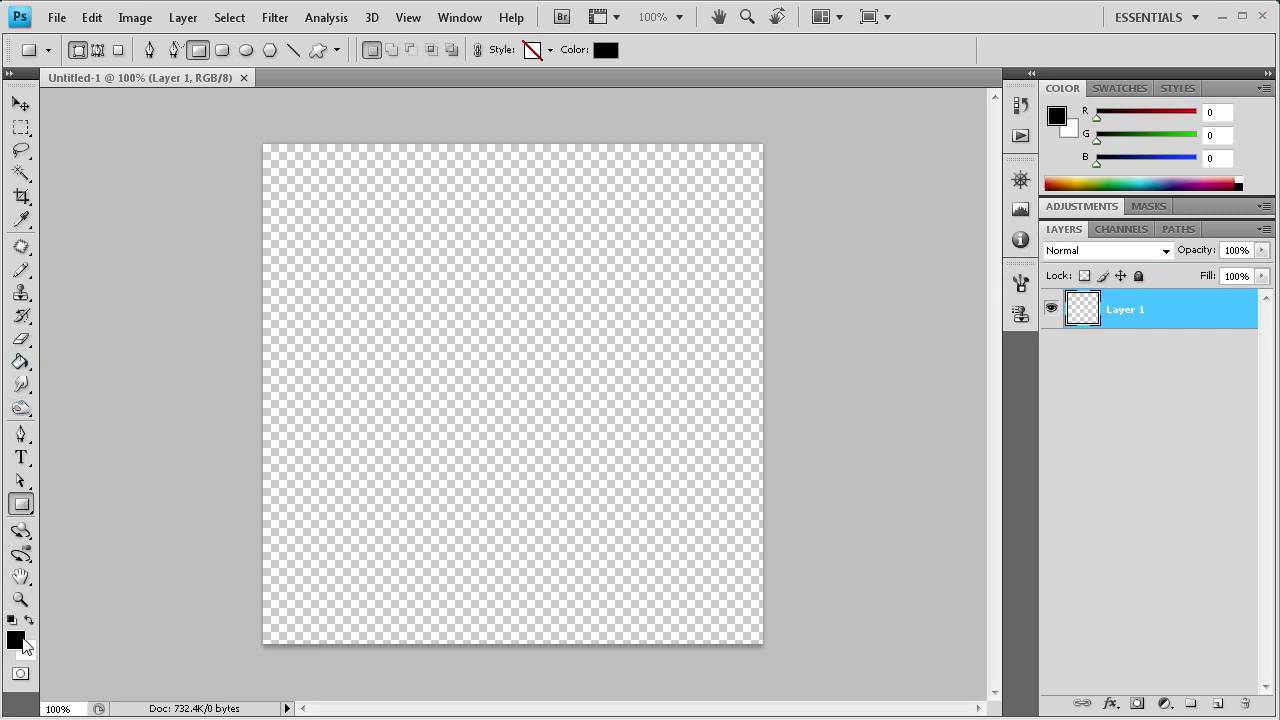
click(16, 640)
drag(962, 478, 553, 212)
click(445, 360)
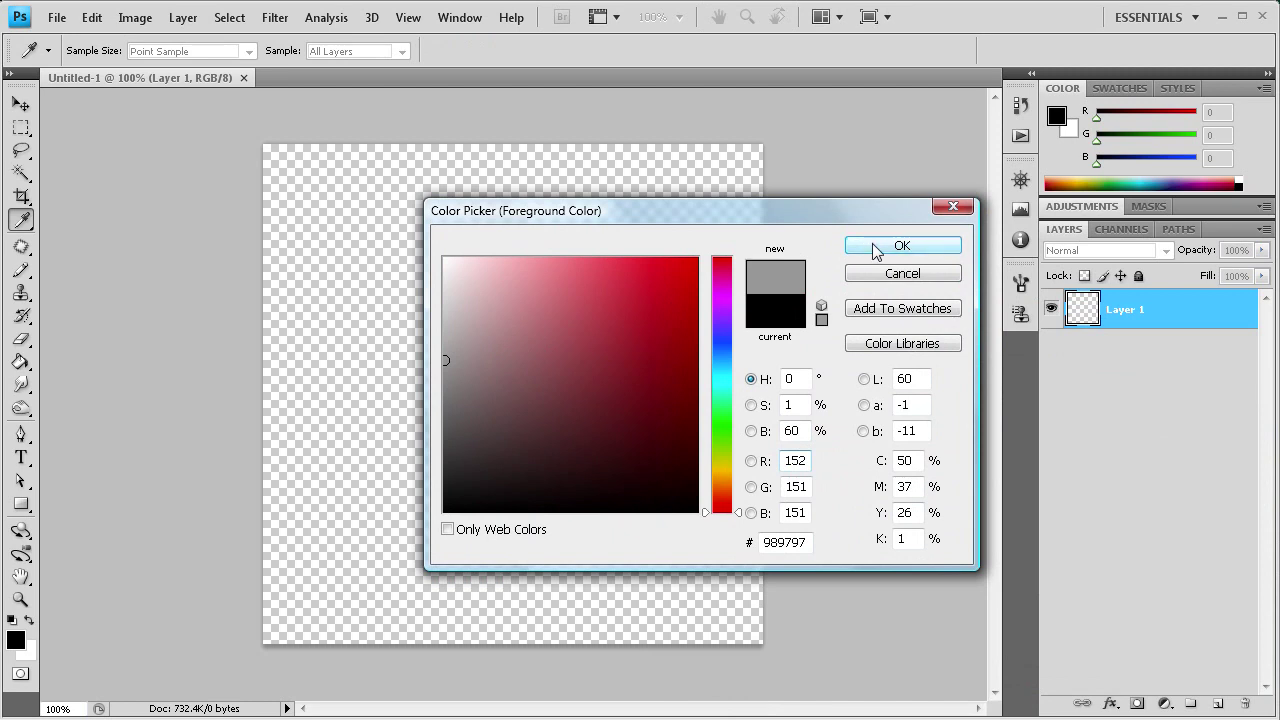
click(445, 325)
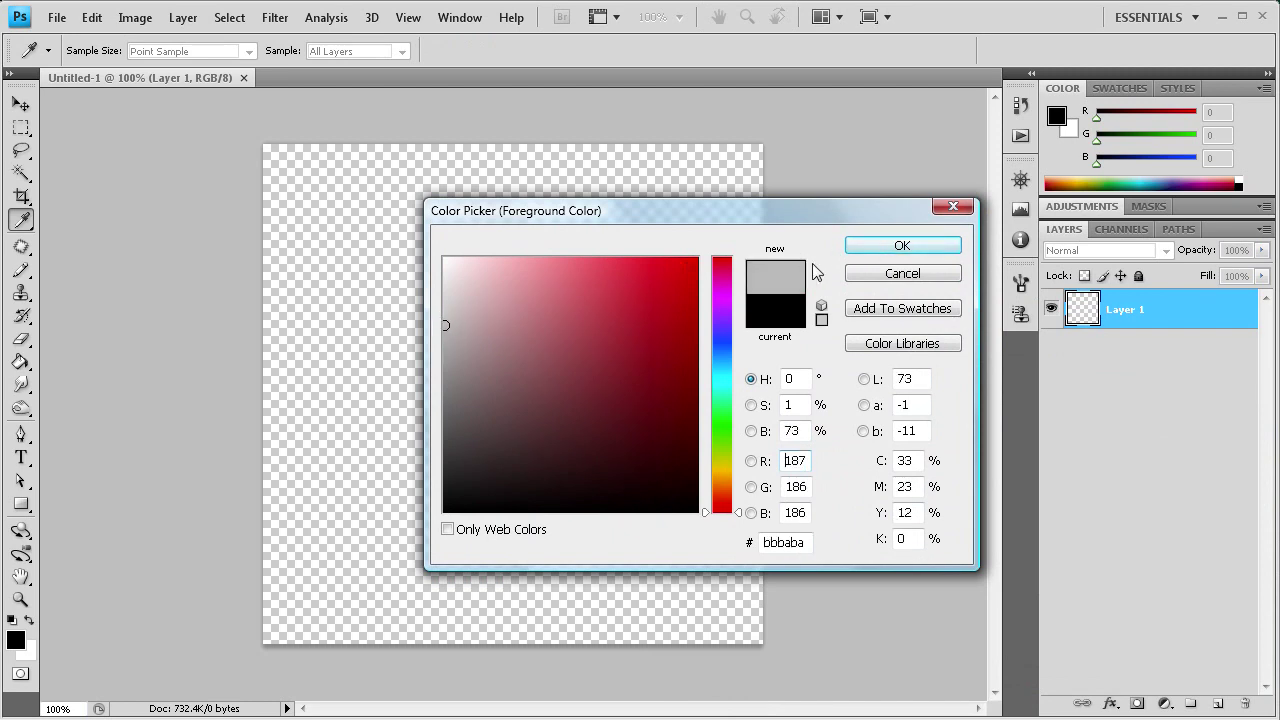
click(847, 251)
Draw a grey square in the canvas middle and nudge it slightly up and right
drag(364, 269, 626, 531)
click(21, 104)
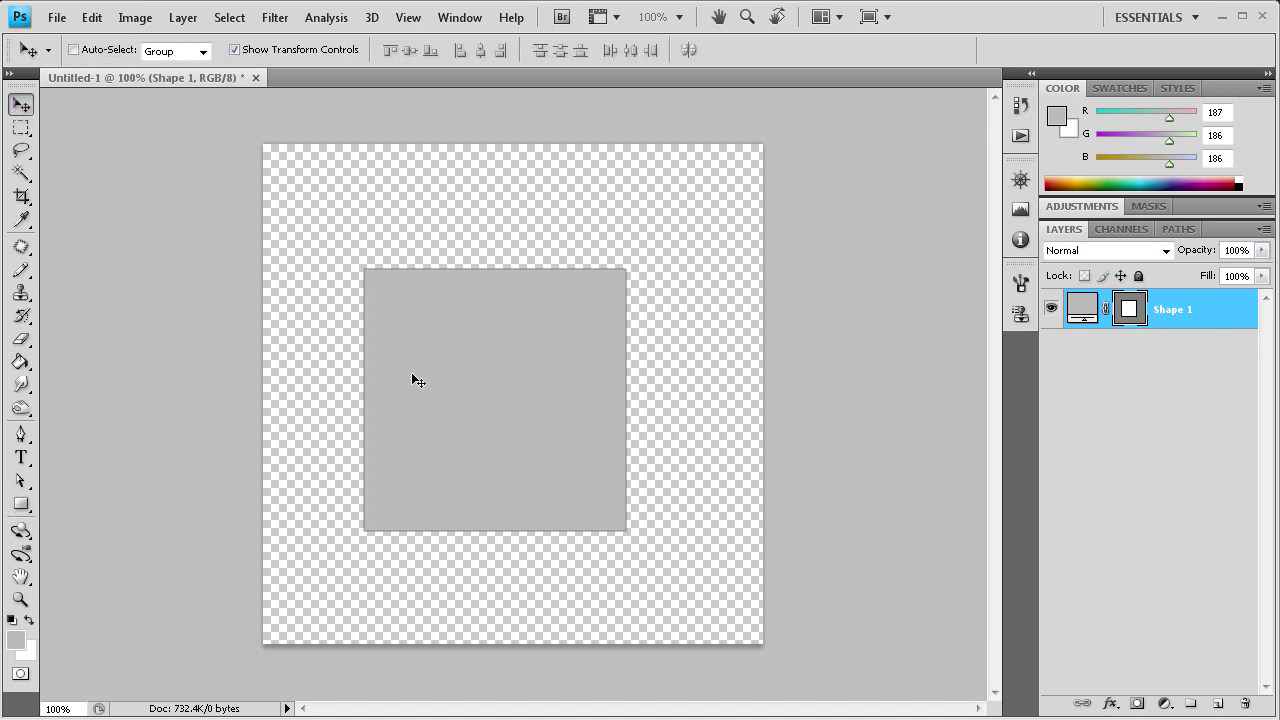
drag(412, 374, 433, 378)
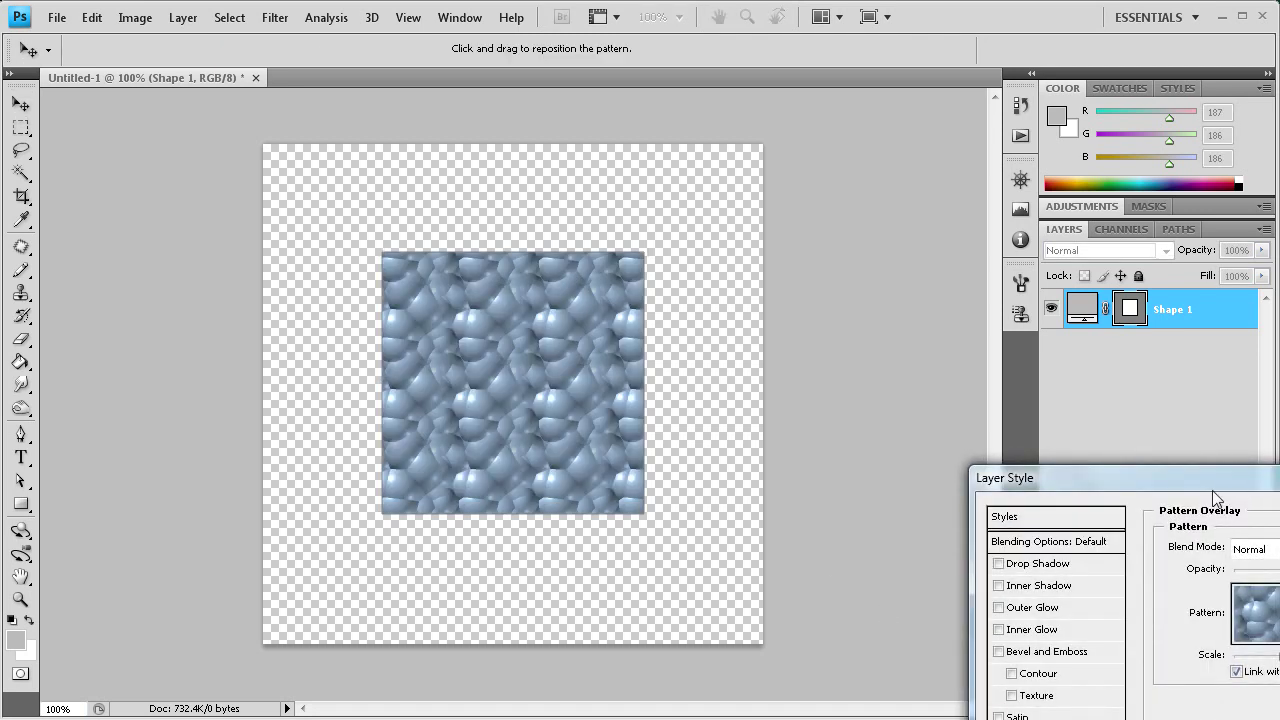
Give Shape 1 a Pattern Overlay using the diagonal Stripe pattern
drag(1218, 495, 809, 229)
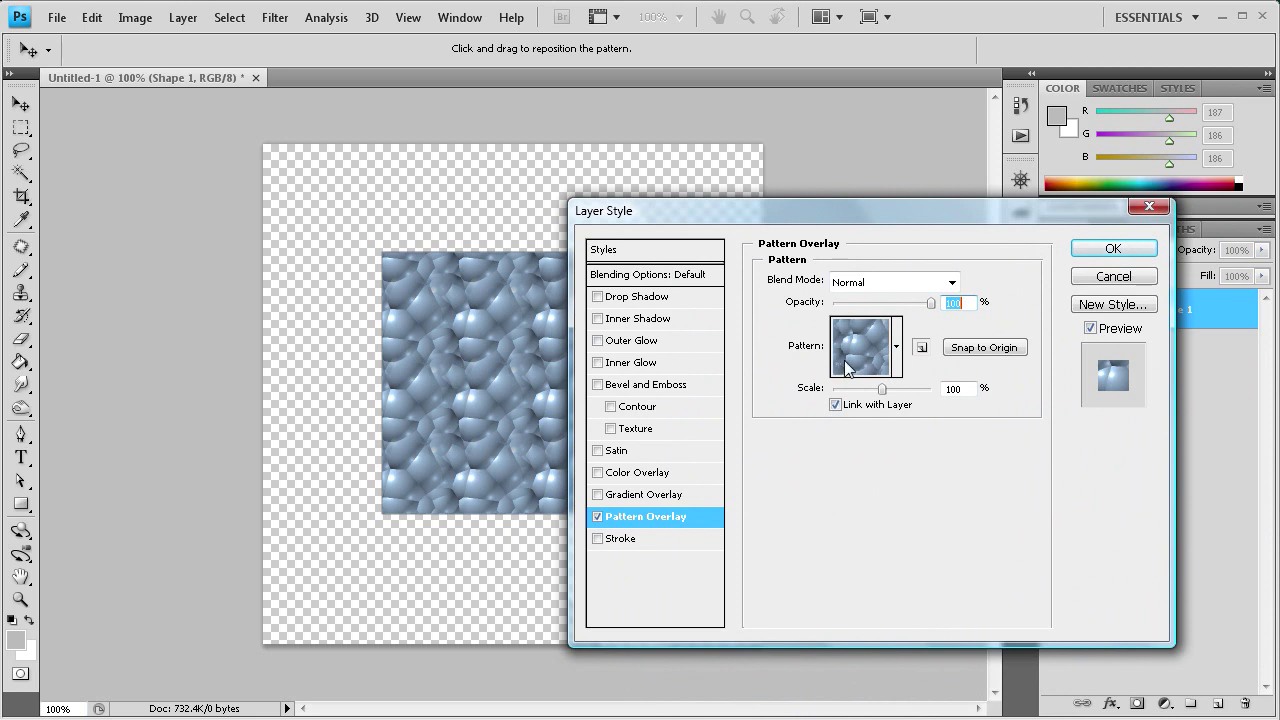
click(897, 348)
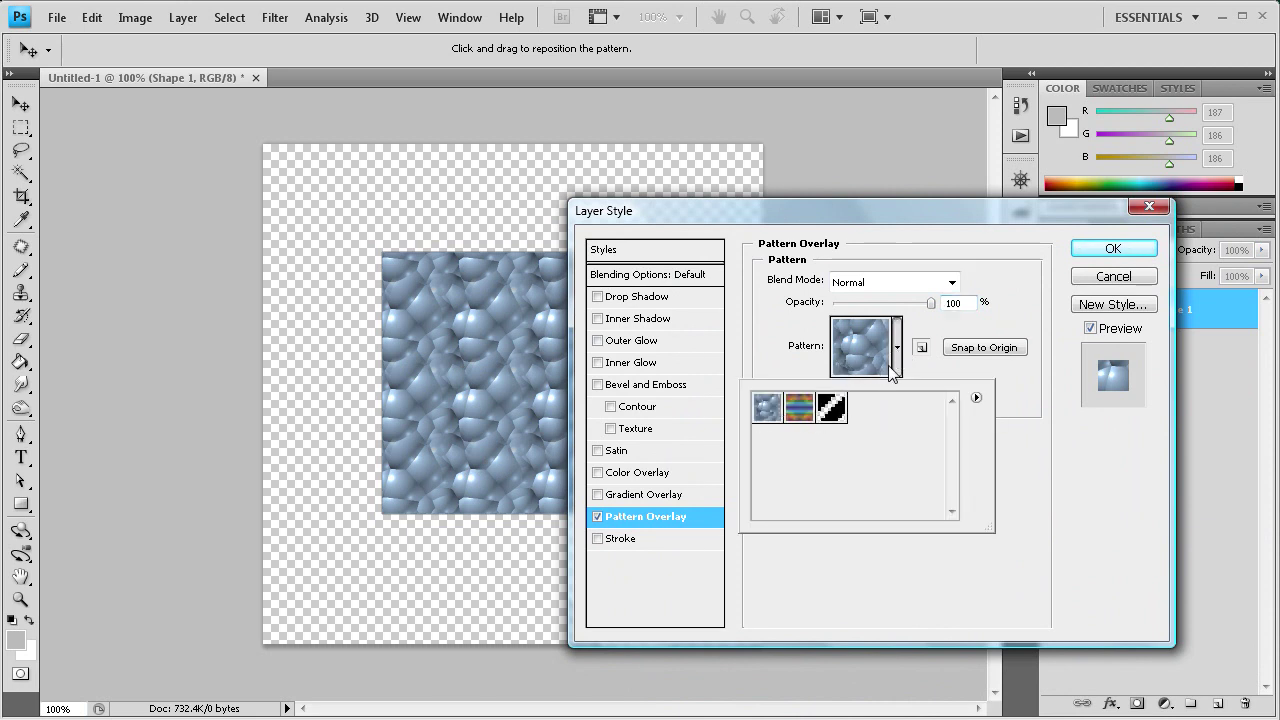
click(829, 410)
click(1075, 252)
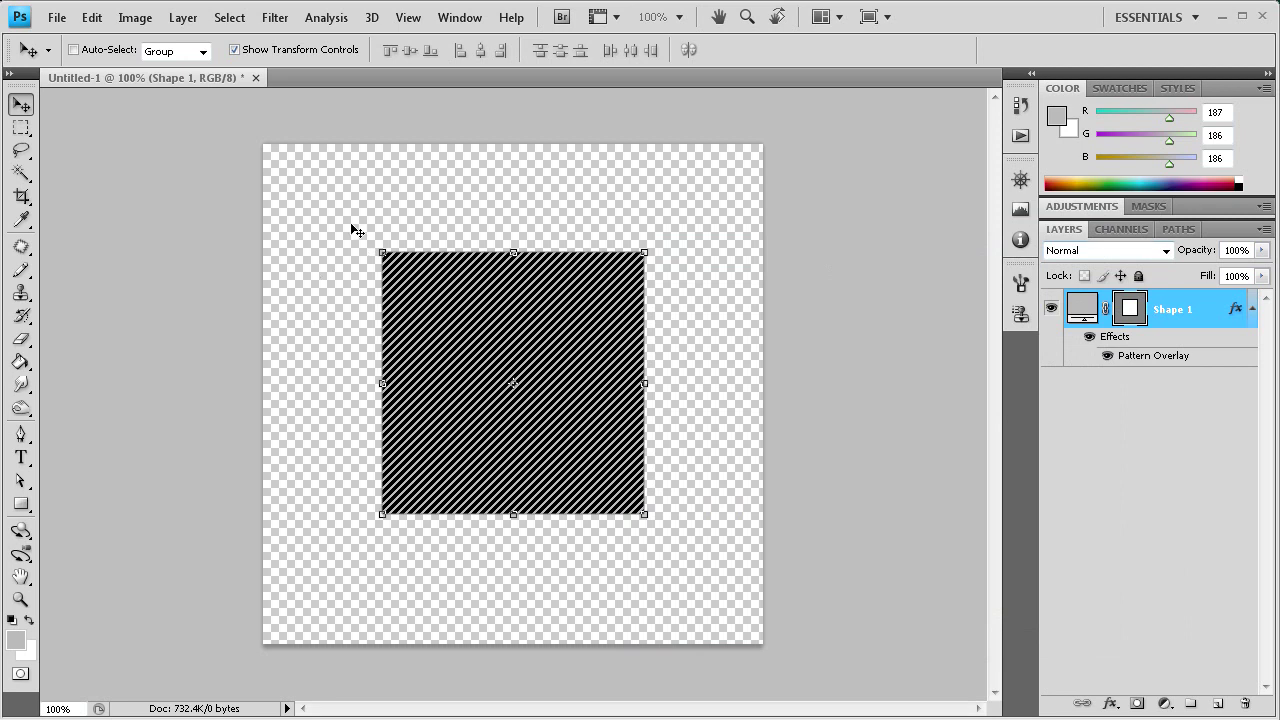
click(1262, 250)
mouse_move(1264, 270)
mouse_down()
mouse_move(1210, 275)
mouse_move(1265, 274)
mouse_up()
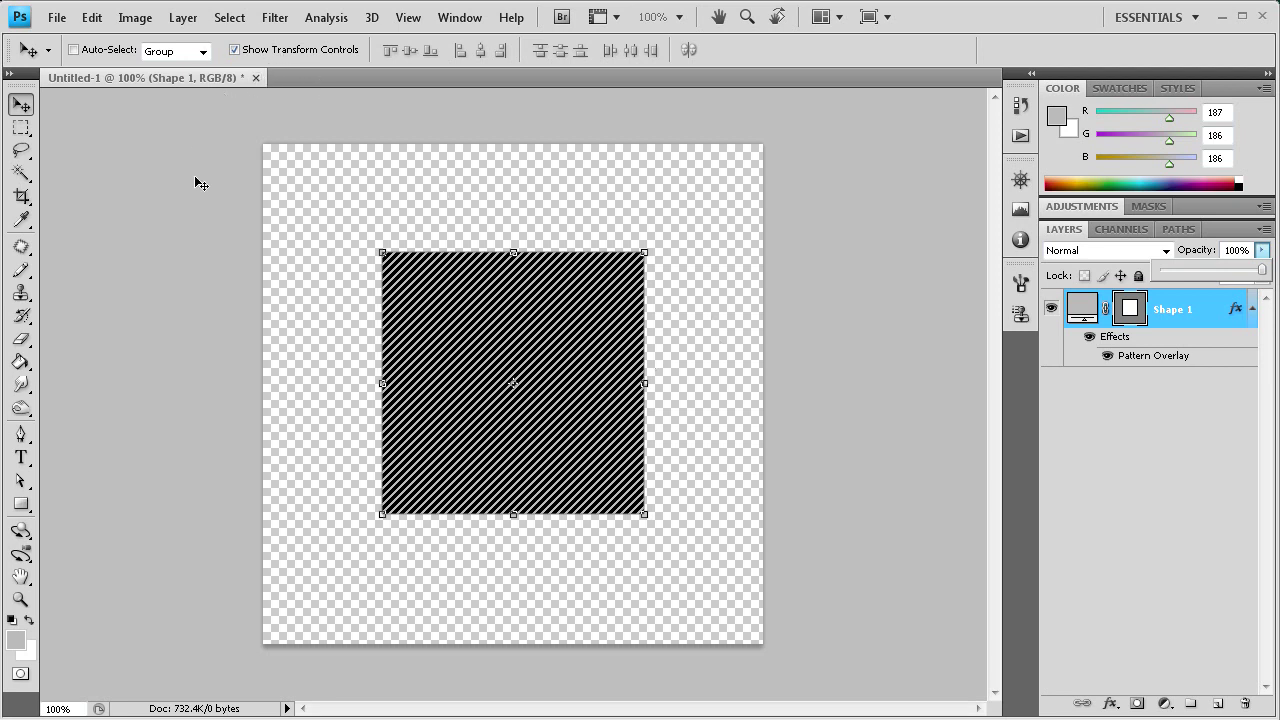
click(110, 18)
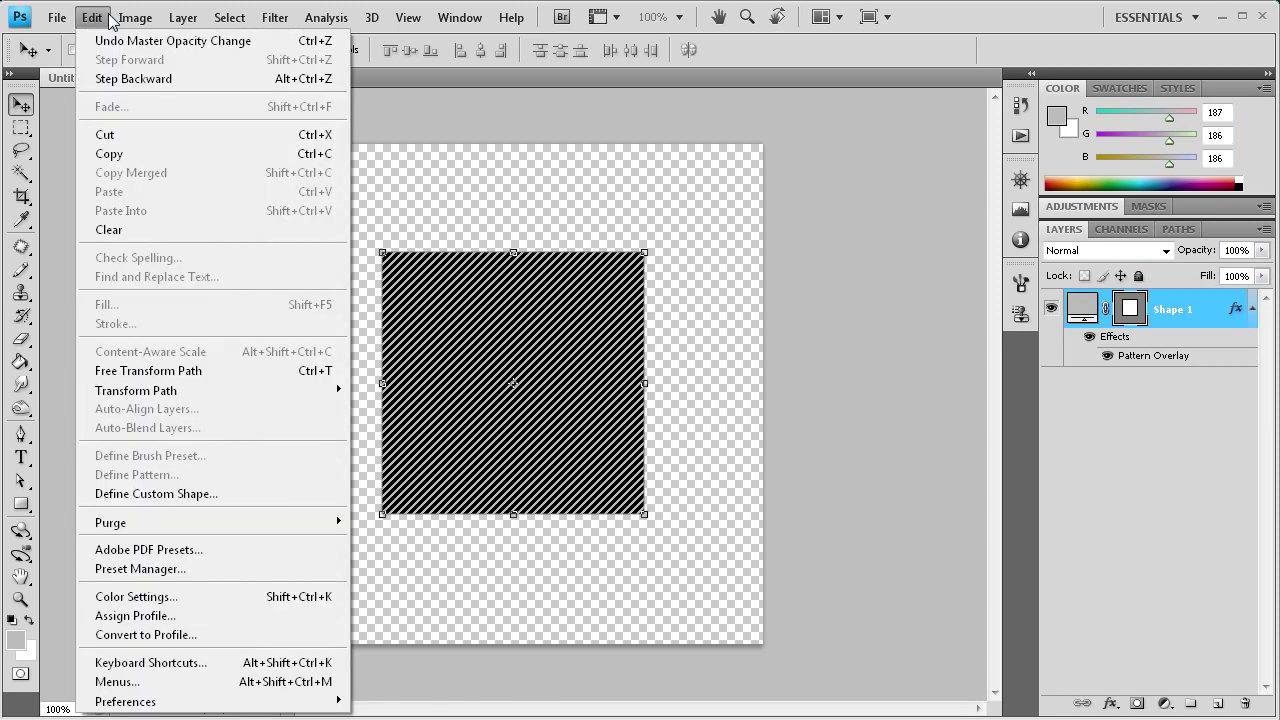
click(198, 4)
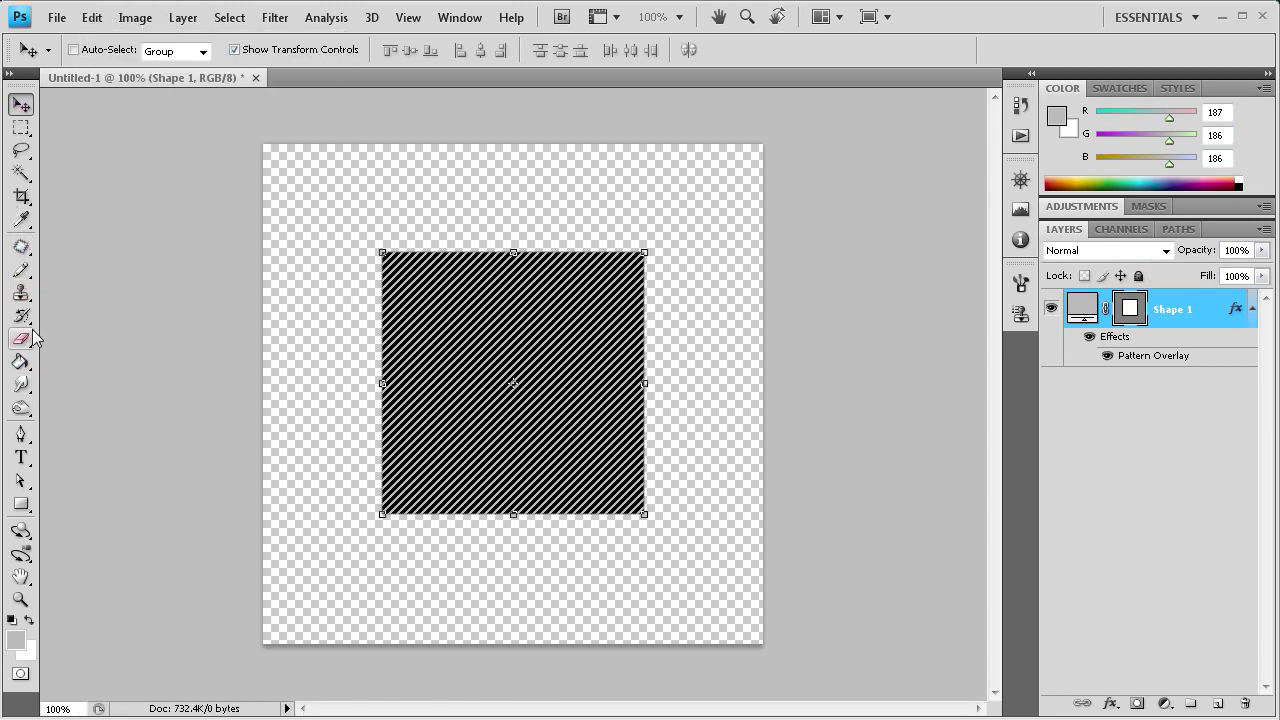
Switch to the Brush tool and open the Preset Manager from the brush preset options
drag(21, 270, 57, 267)
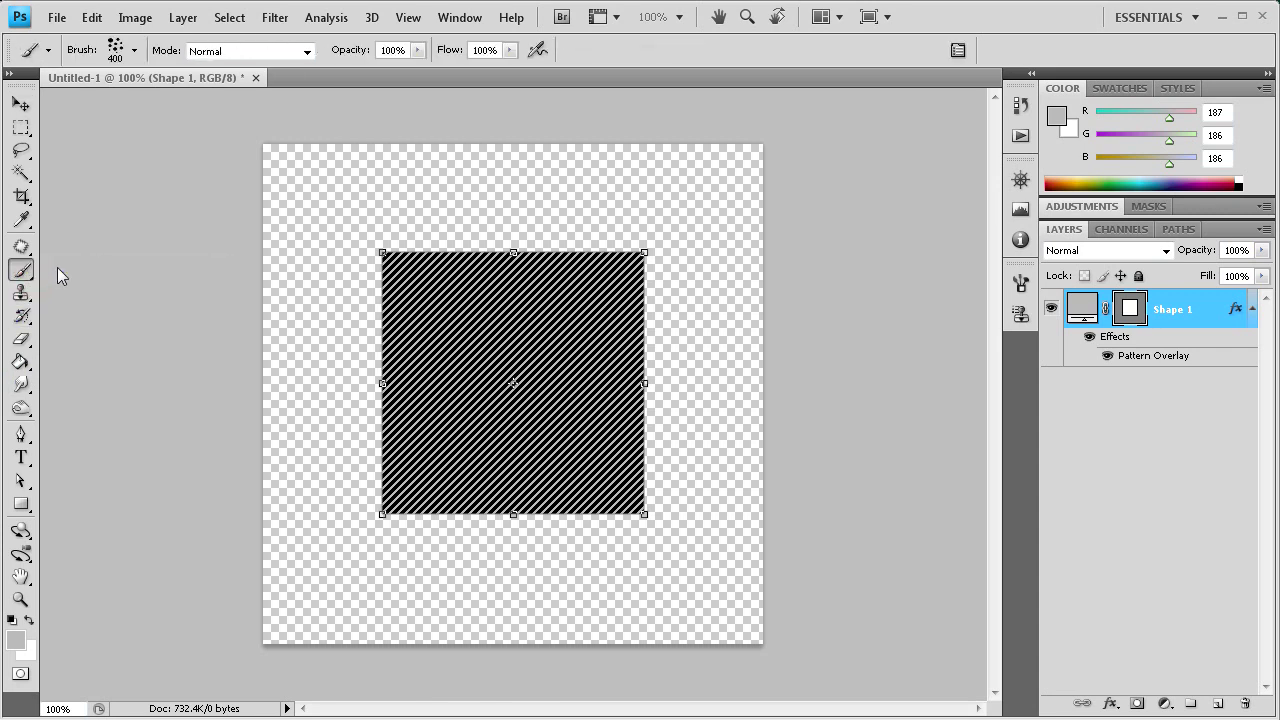
click(130, 52)
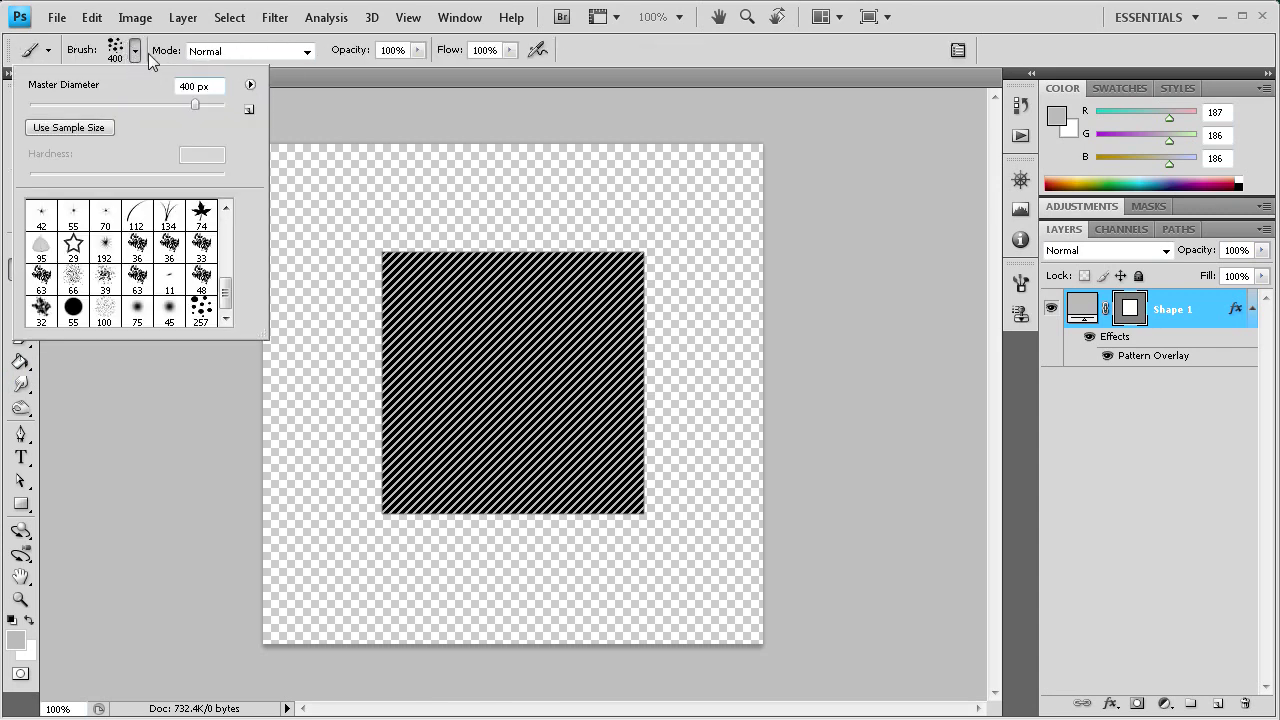
click(250, 85)
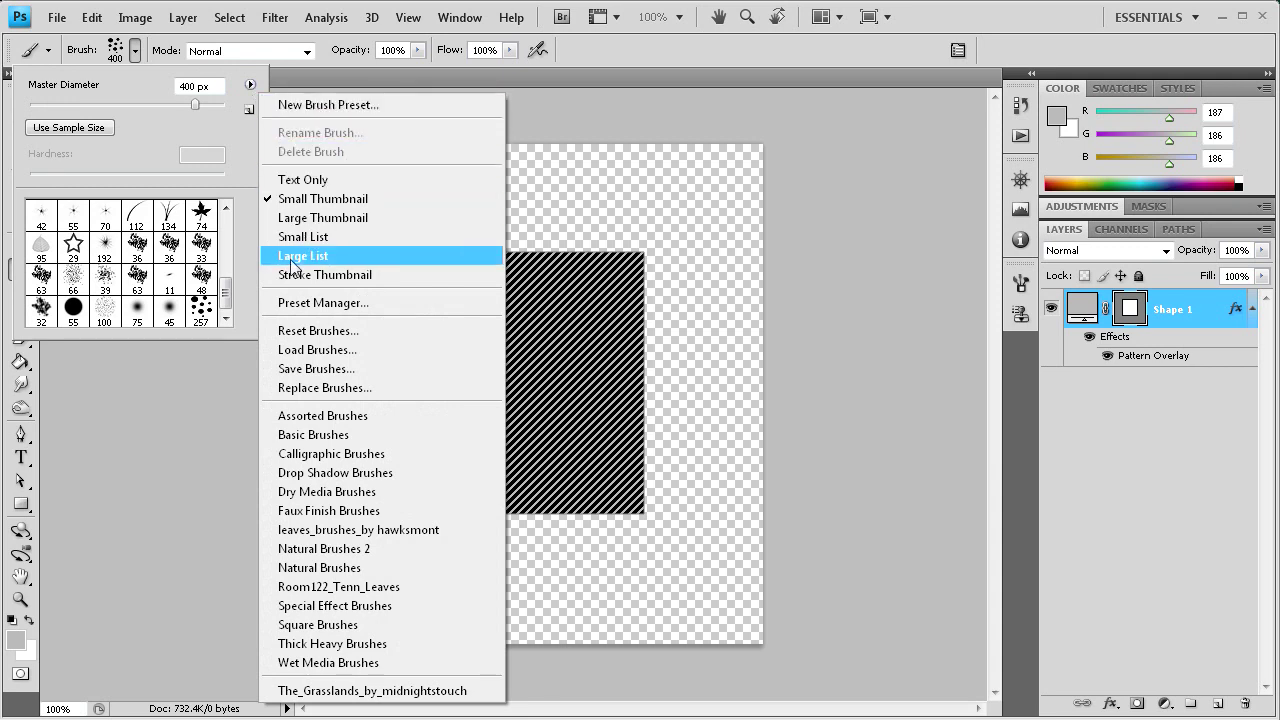
click(300, 302)
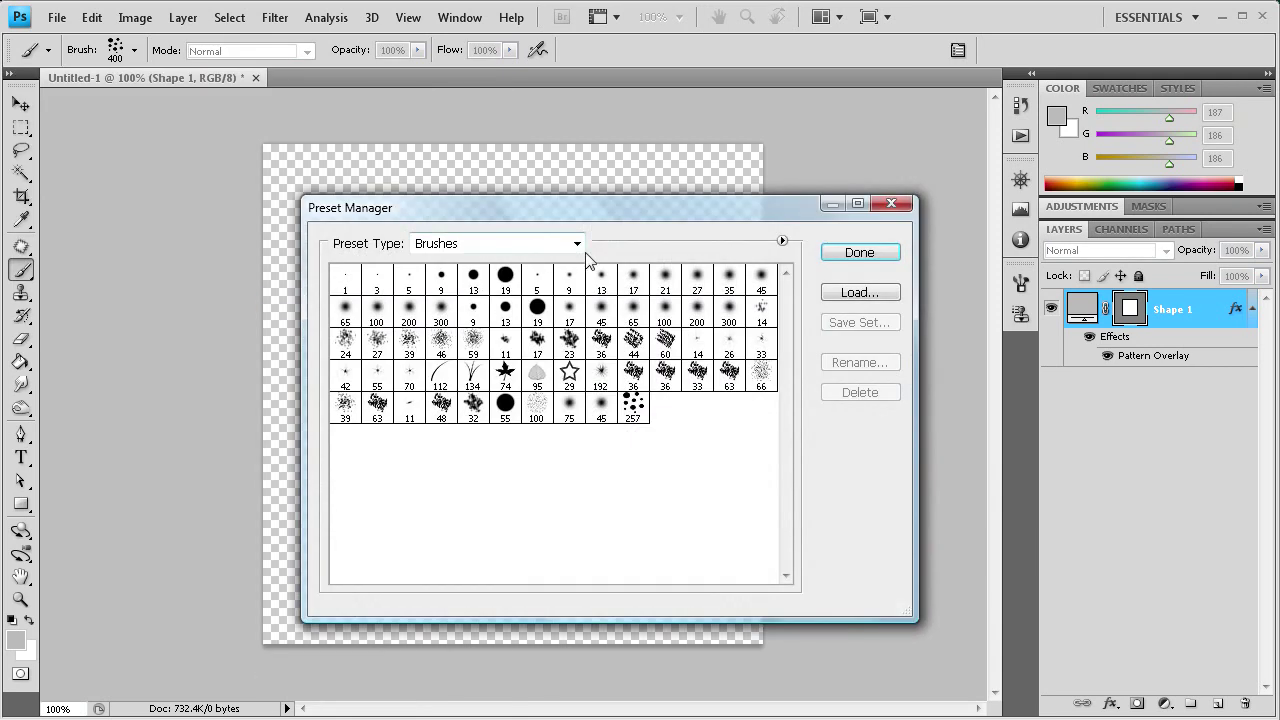
Select only the 257 dot brush and start saving it as a brush set
click(633, 410)
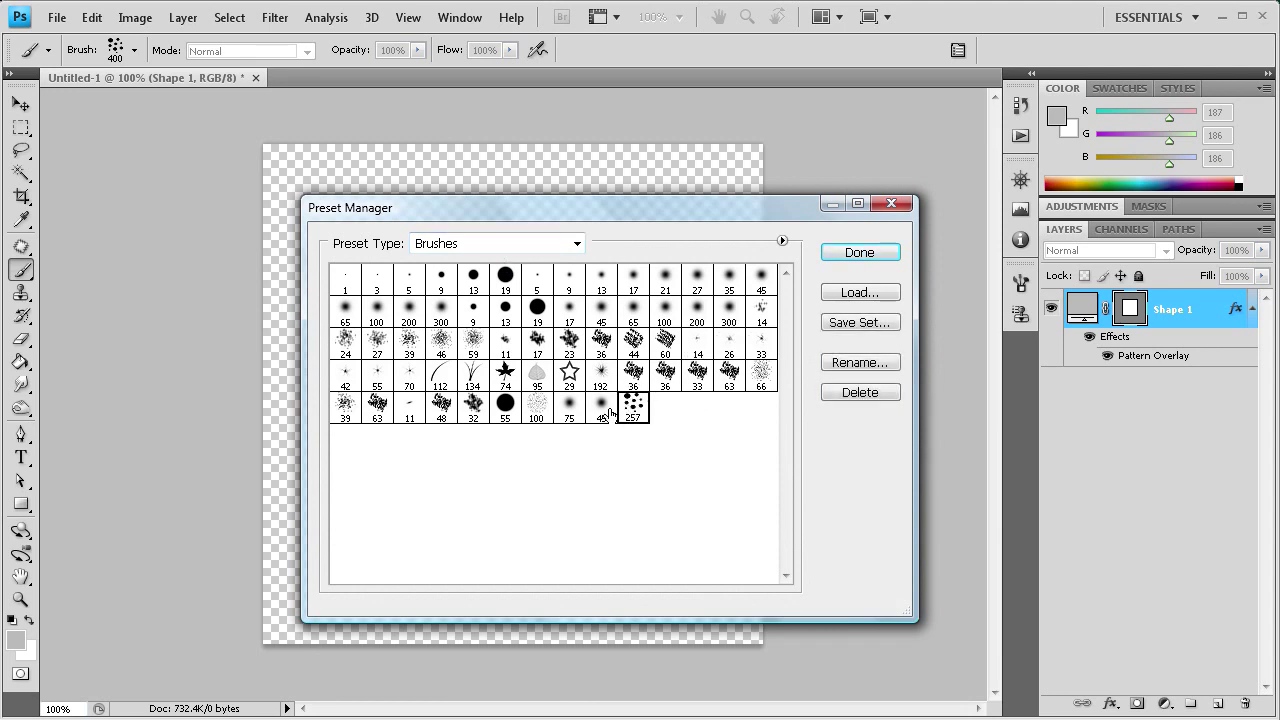
drag(608, 412, 503, 418)
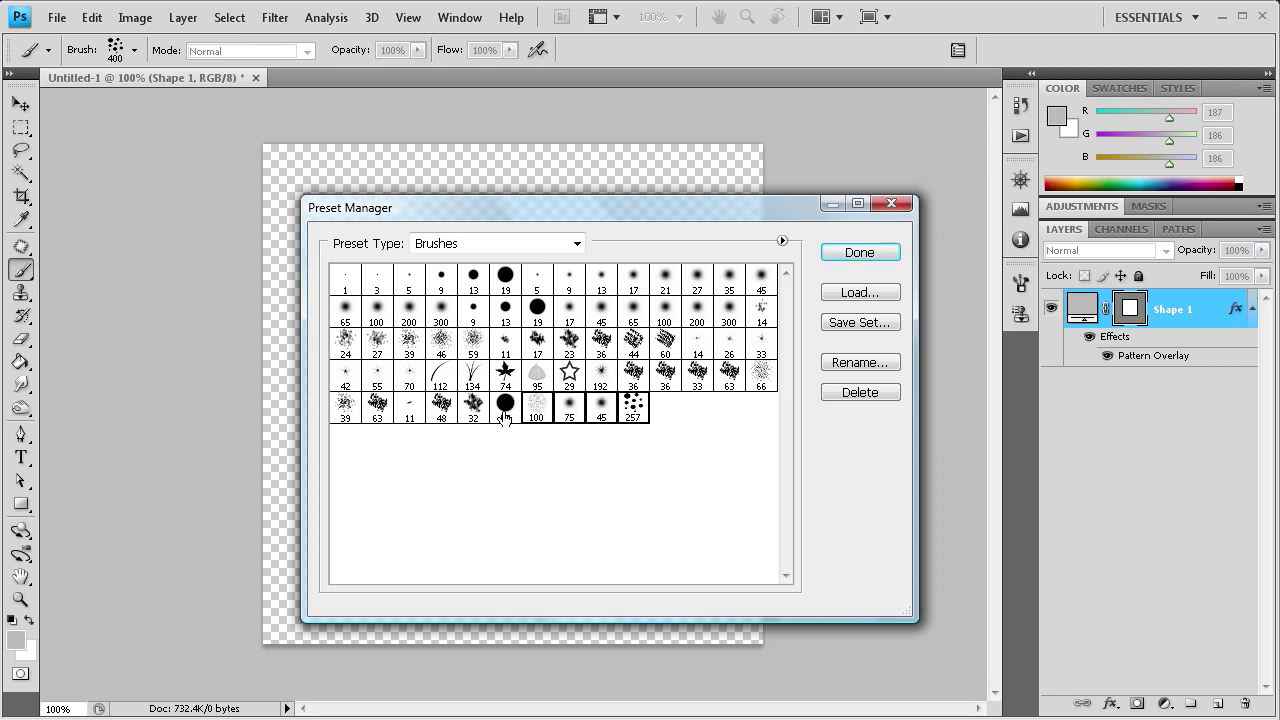
drag(648, 423, 670, 437)
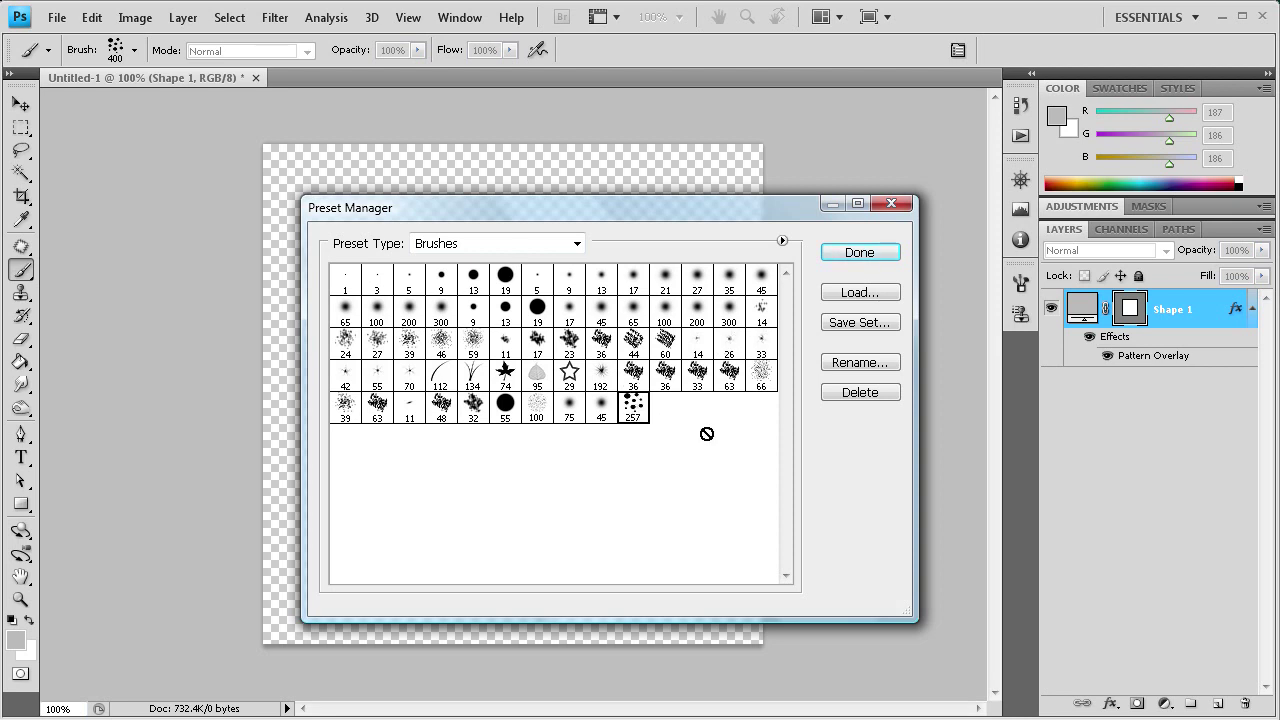
click(846, 324)
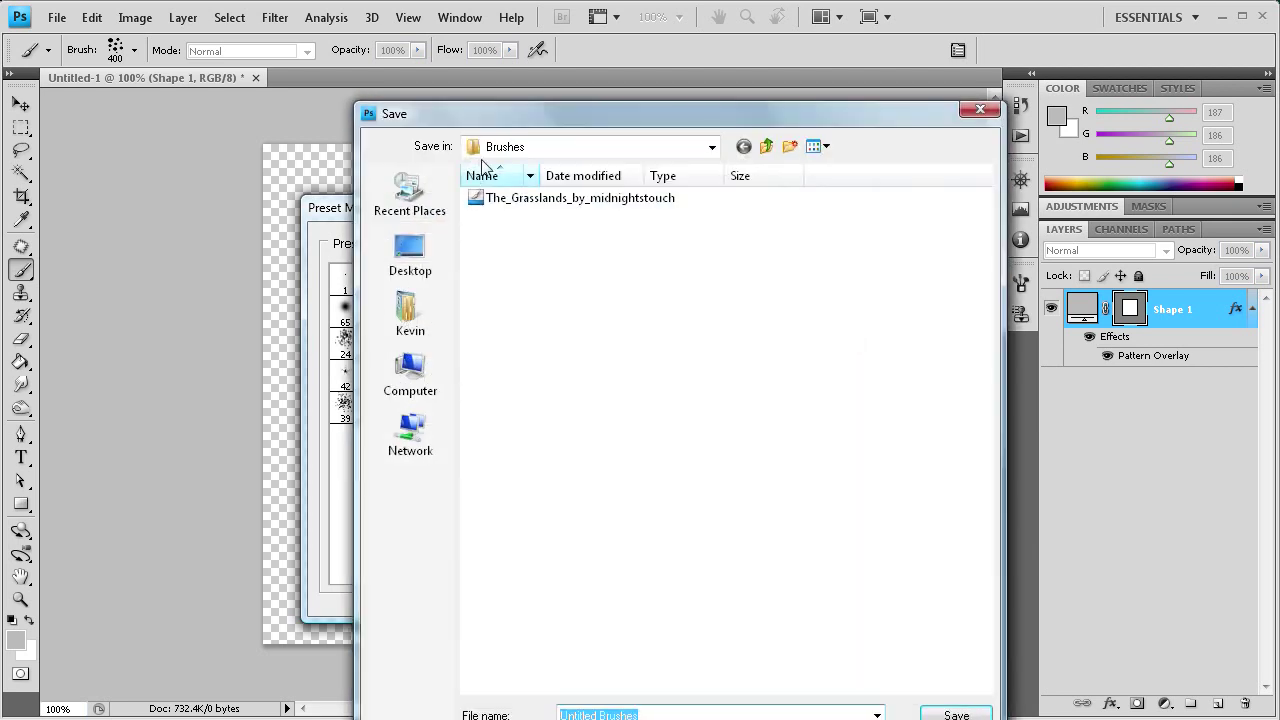
Save the 257 brush set as 'Dot' in the desktop's Brushes and Patterns folder
click(440, 258)
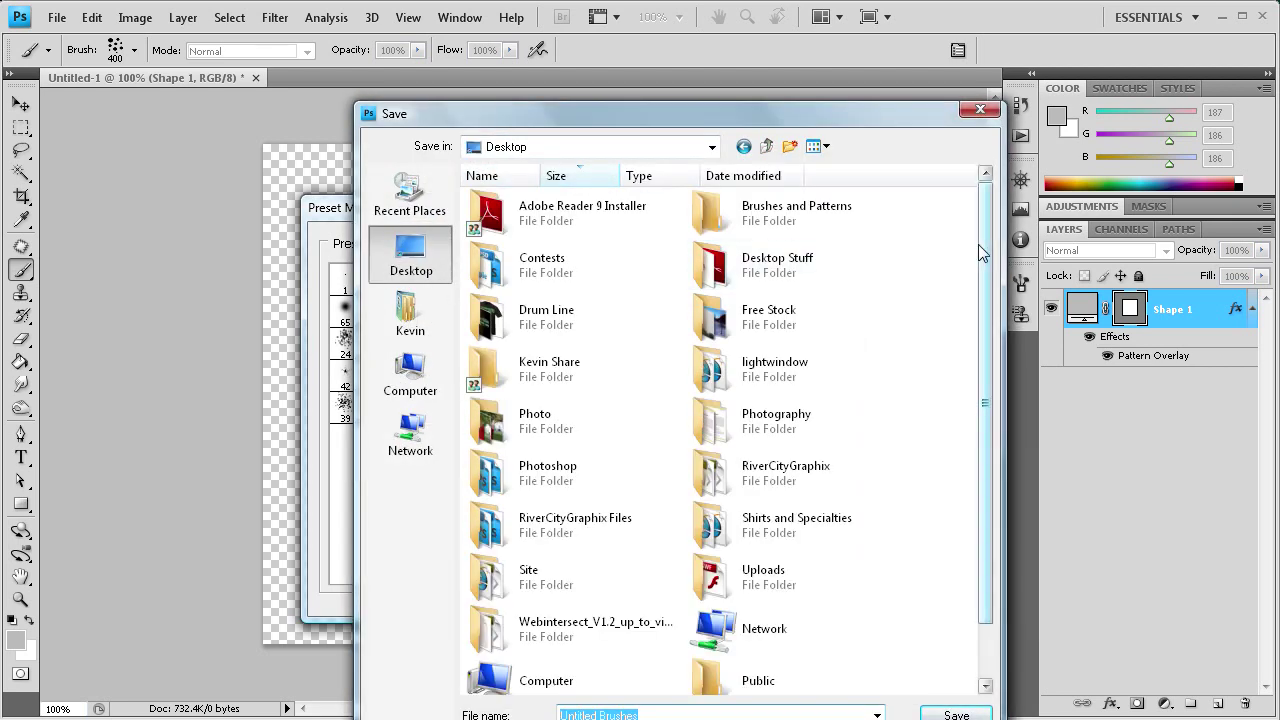
mouse_move(983, 267)
mouse_down()
mouse_move(983, 325)
mouse_move(984, 235)
mouse_up()
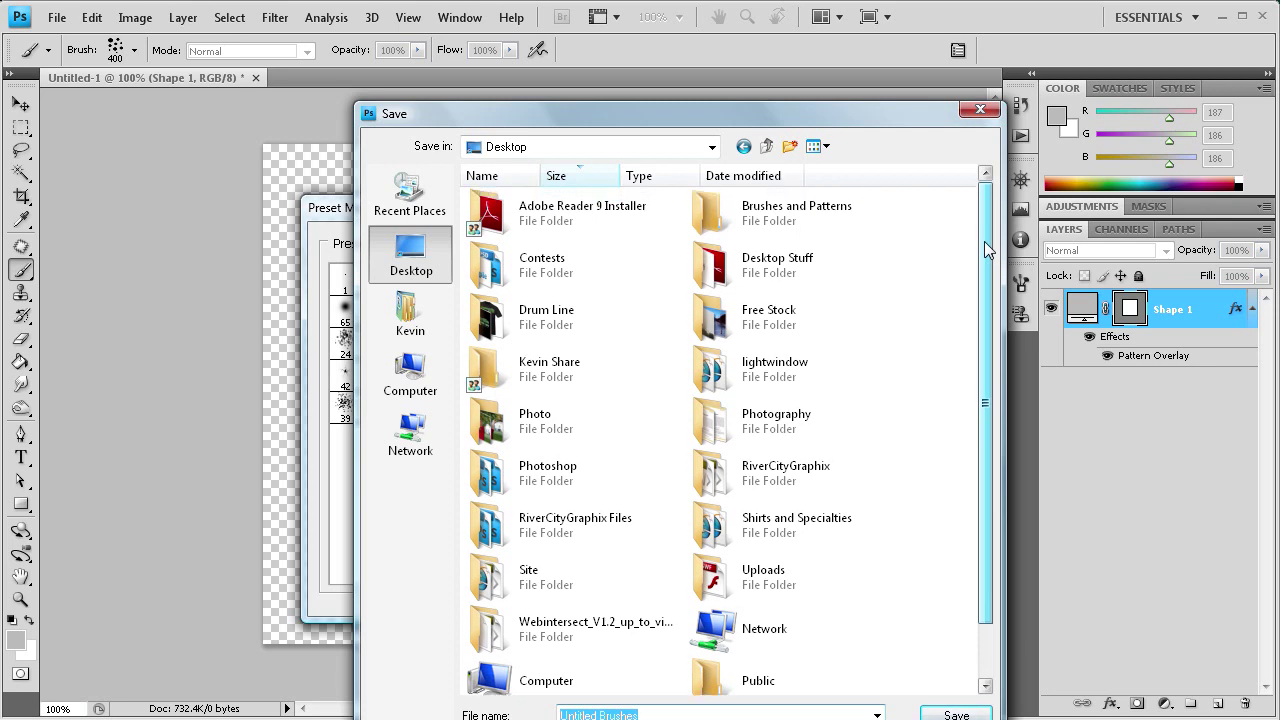
click(862, 232)
click(955, 713)
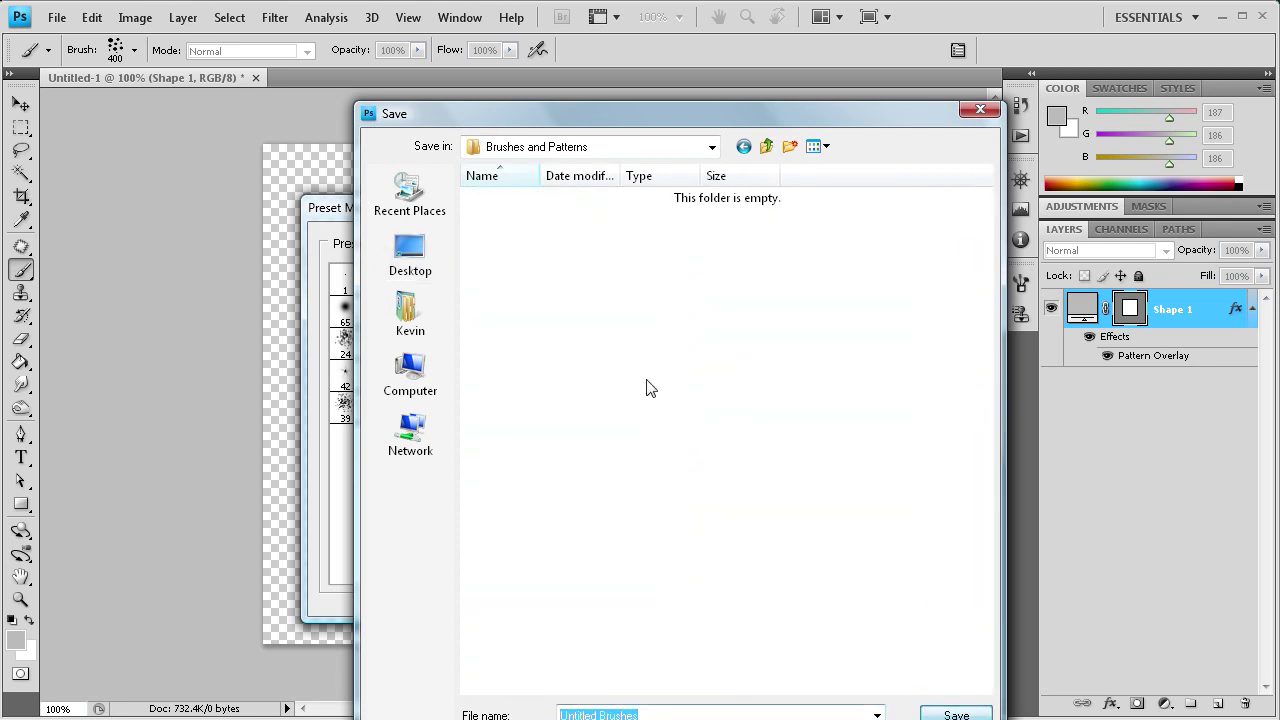
mouse_move(665, 112)
mouse_down()
mouse_move(605, 46)
mouse_move(33, 76)
mouse_move(506, 65)
mouse_up()
drag(497, 665, 388, 655)
text(Dot)
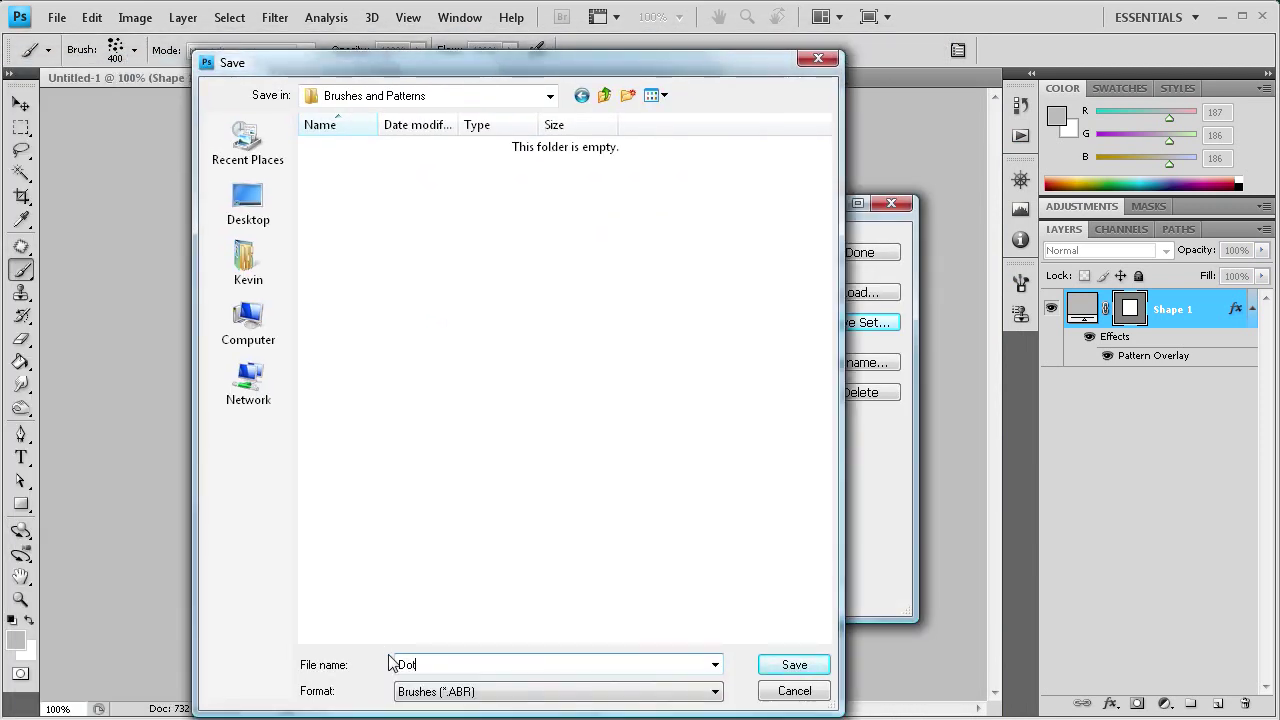
click(795, 667)
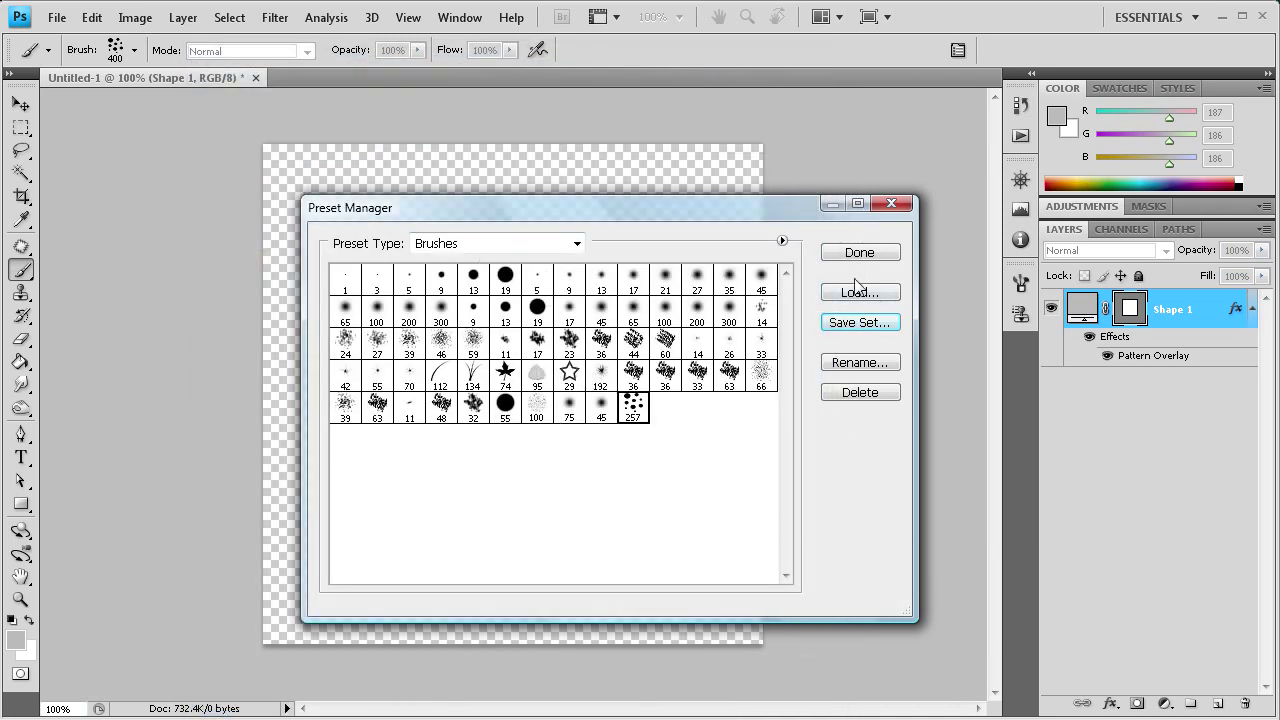
Switch the Preset Manager to Patterns and pick the black-and-white stripe pattern to save
click(582, 246)
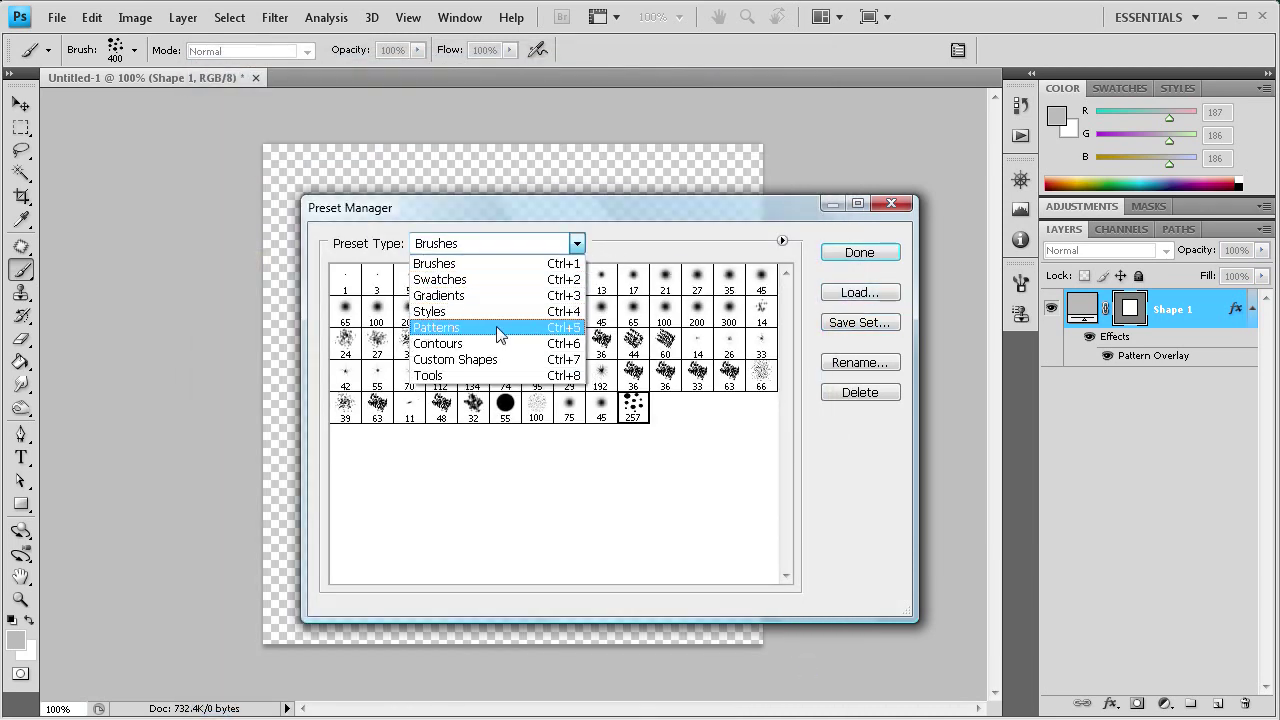
click(494, 329)
click(412, 281)
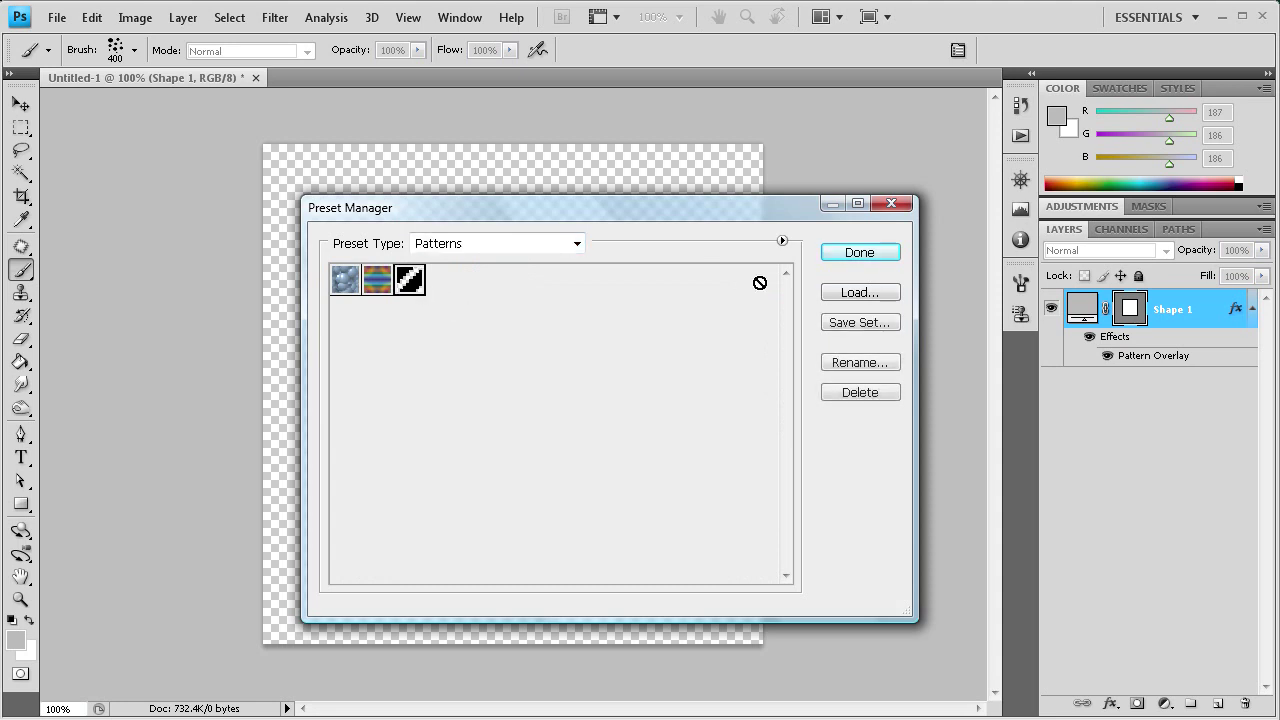
click(856, 322)
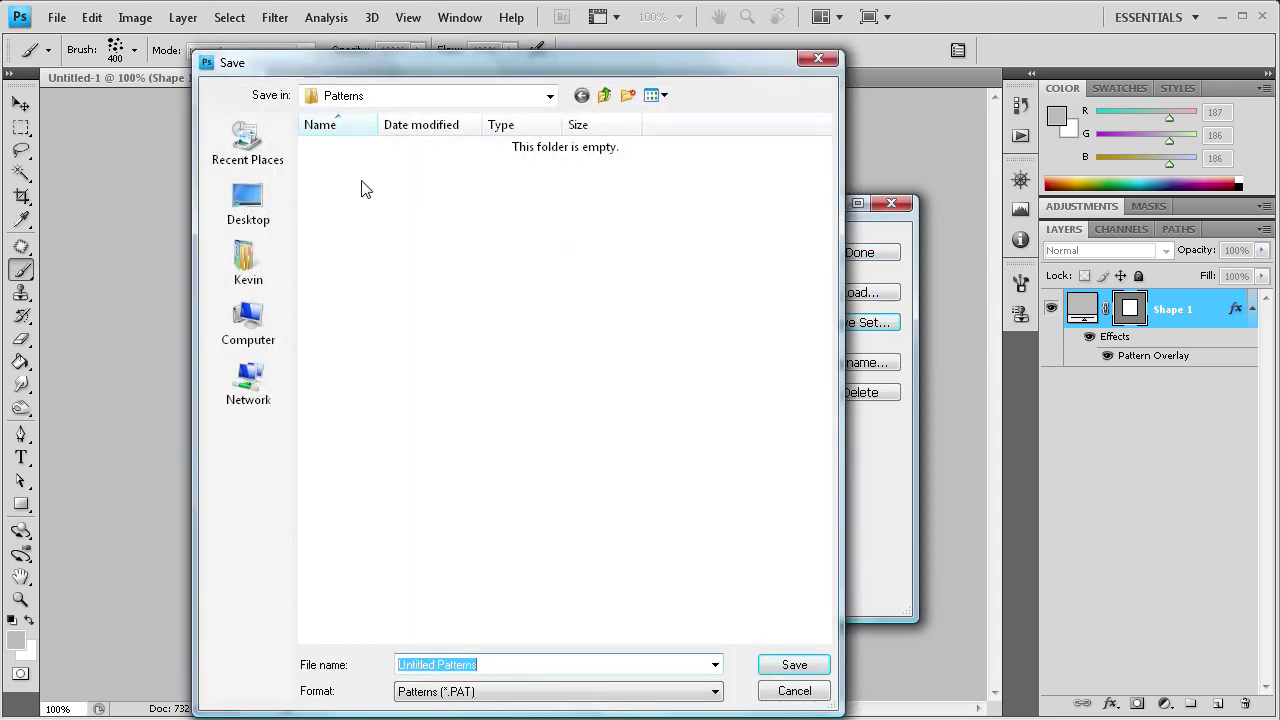
Save the pattern set as 'Stripe' in Desktop > Brushes and Patterns, then close the Preset Manager
click(248, 205)
mouse_move(825, 194)
mouse_down()
mouse_move(818, 234)
mouse_move(818, 190)
mouse_up()
click(610, 180)
click(794, 664)
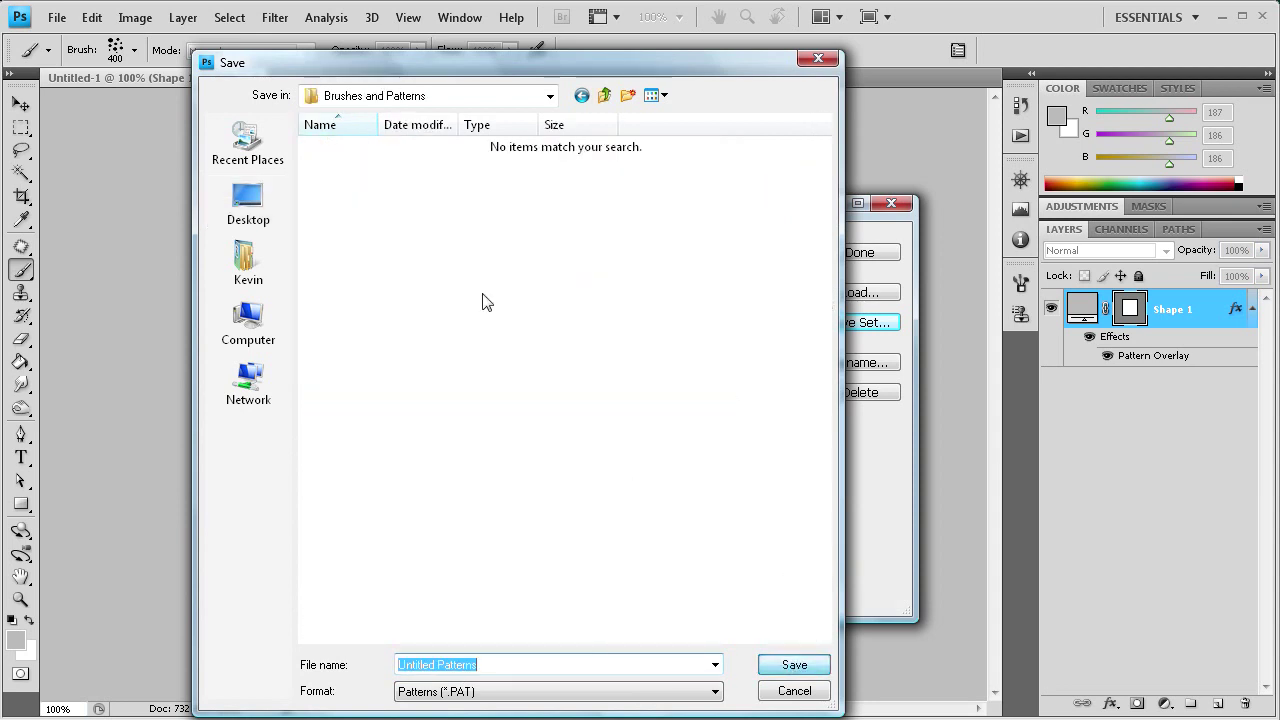
drag(397, 58, 397, 26)
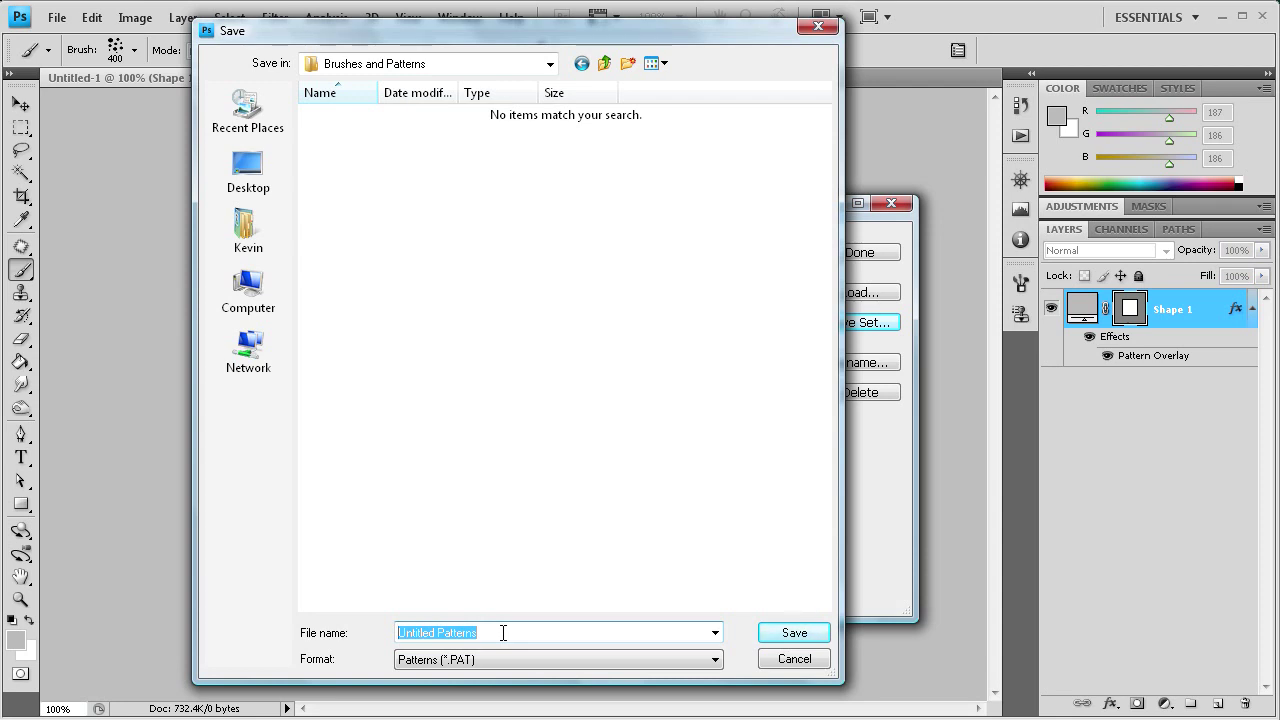
text(Stripe)
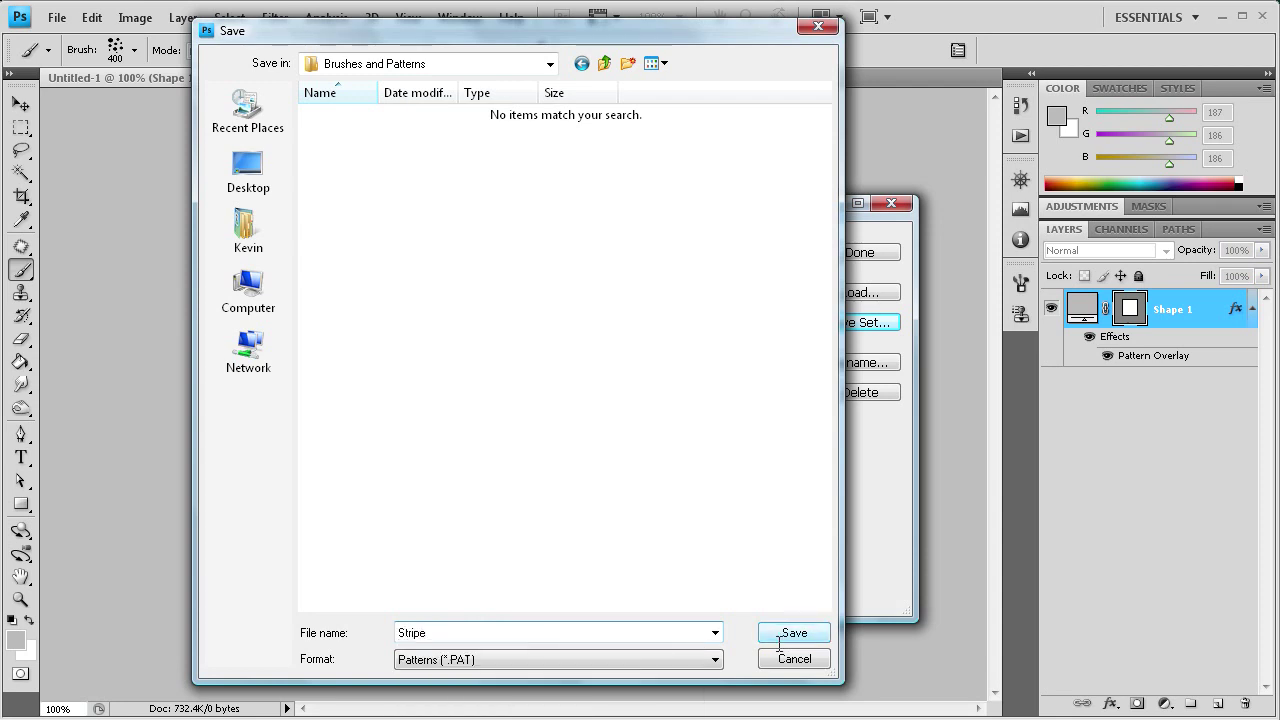
click(778, 630)
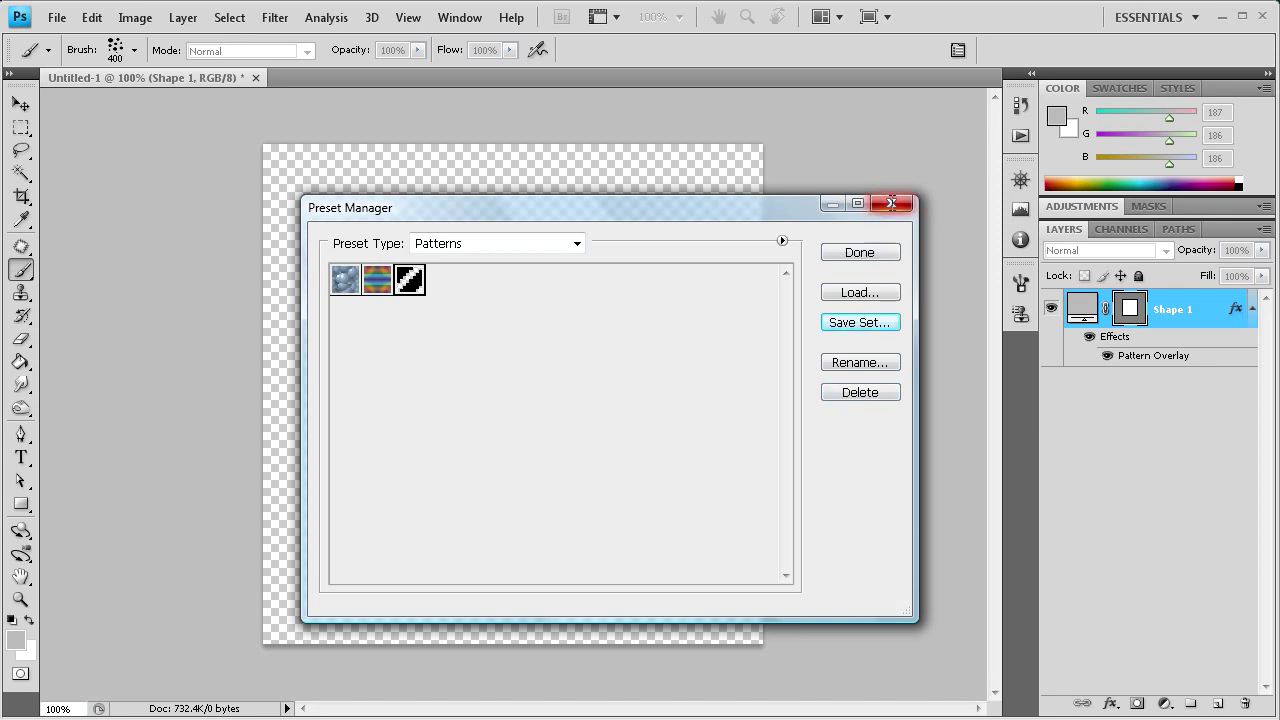
click(891, 203)
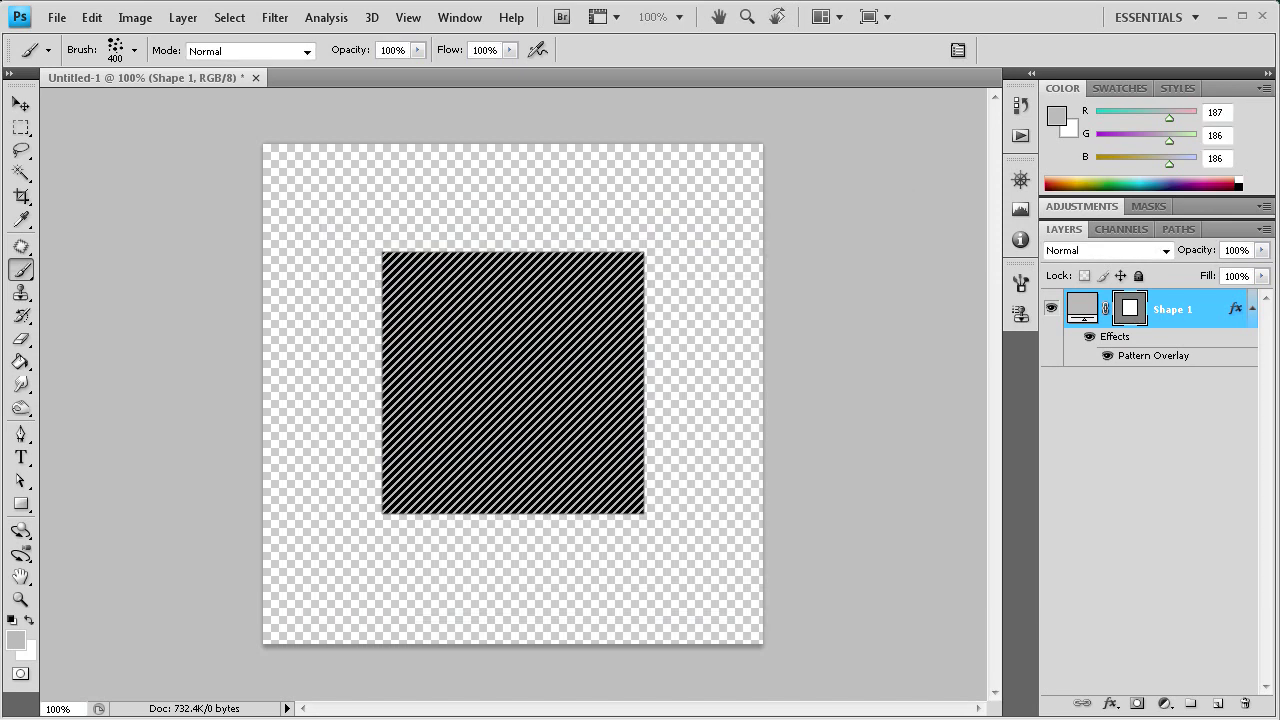
View the Dot ABR and Stripe PAT file details in the Brushes and Patterns folder
key(alt+Tab)
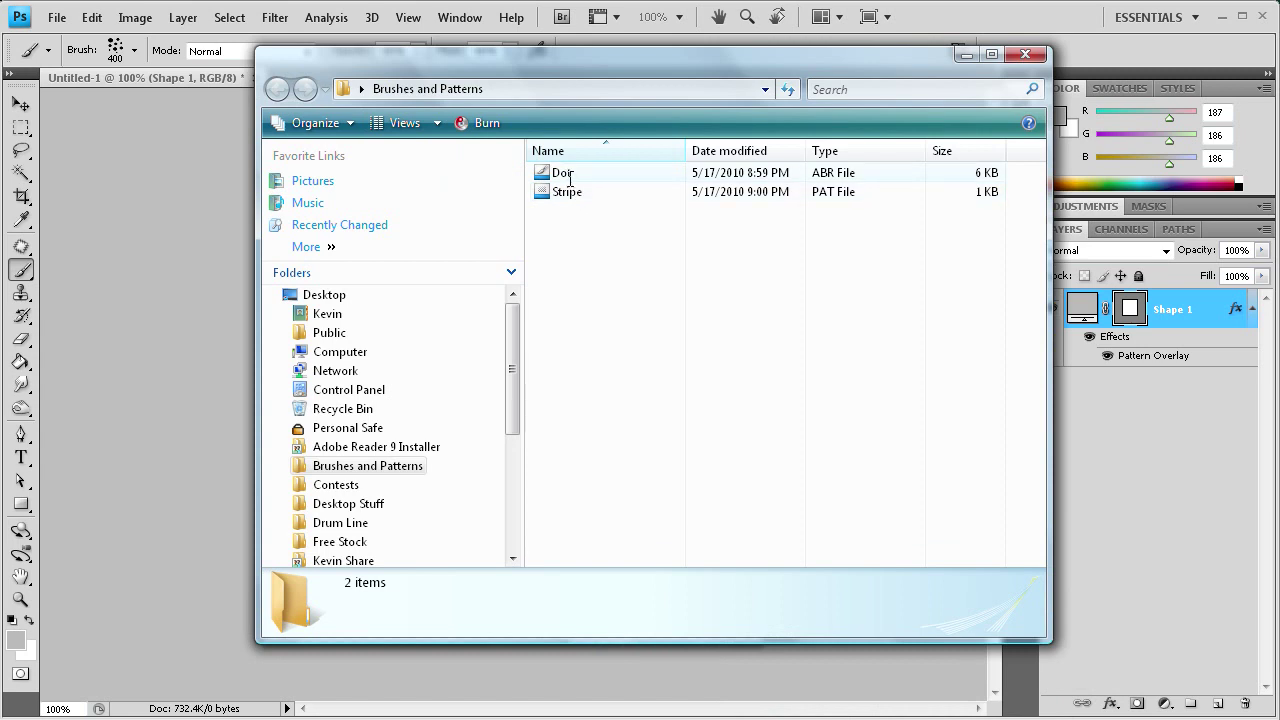
click(570, 176)
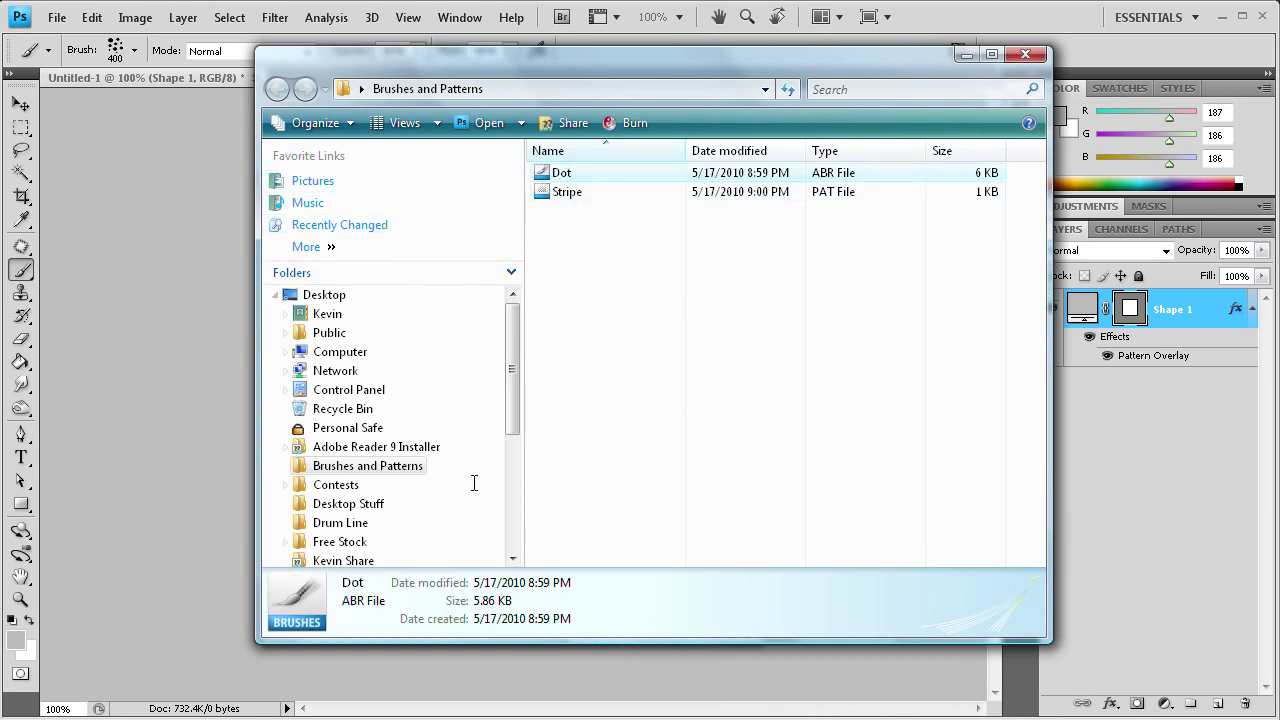
click(553, 191)
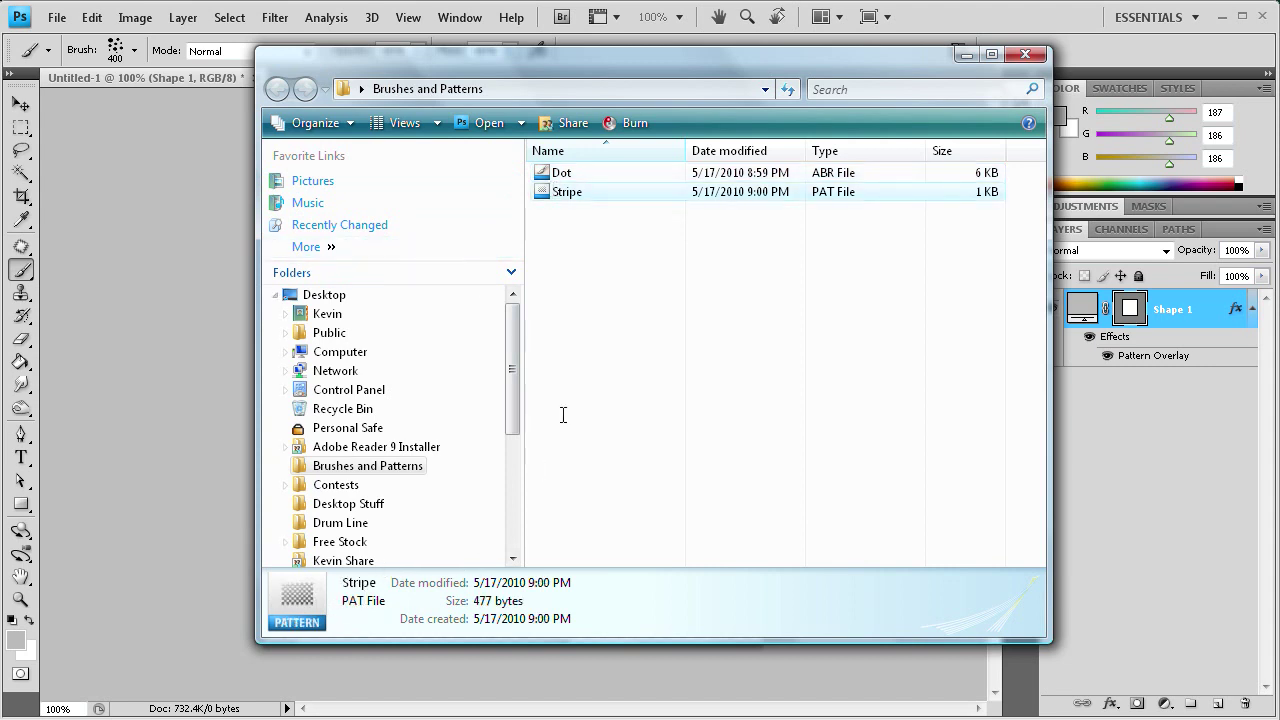
mouse_move(600, 66)
mouse_down()
mouse_move(543, 70)
mouse_move(541, 92)
mouse_up()
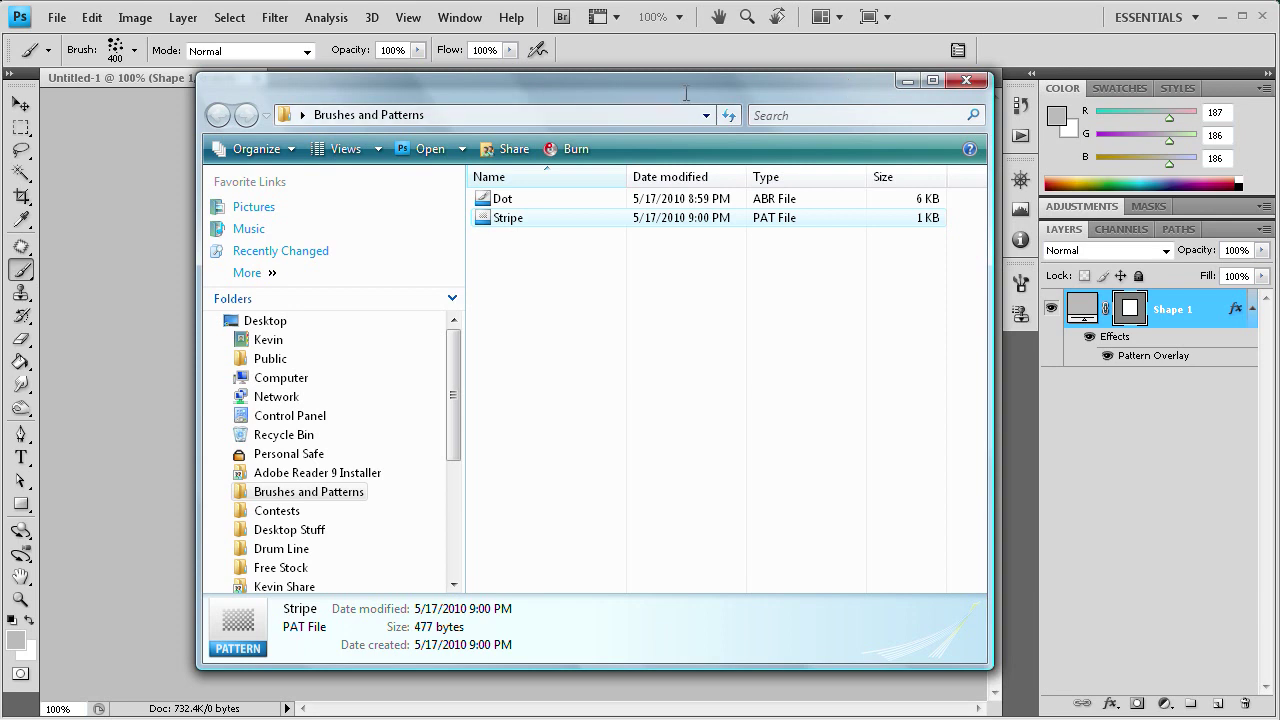
drag(685, 94, 614, 113)
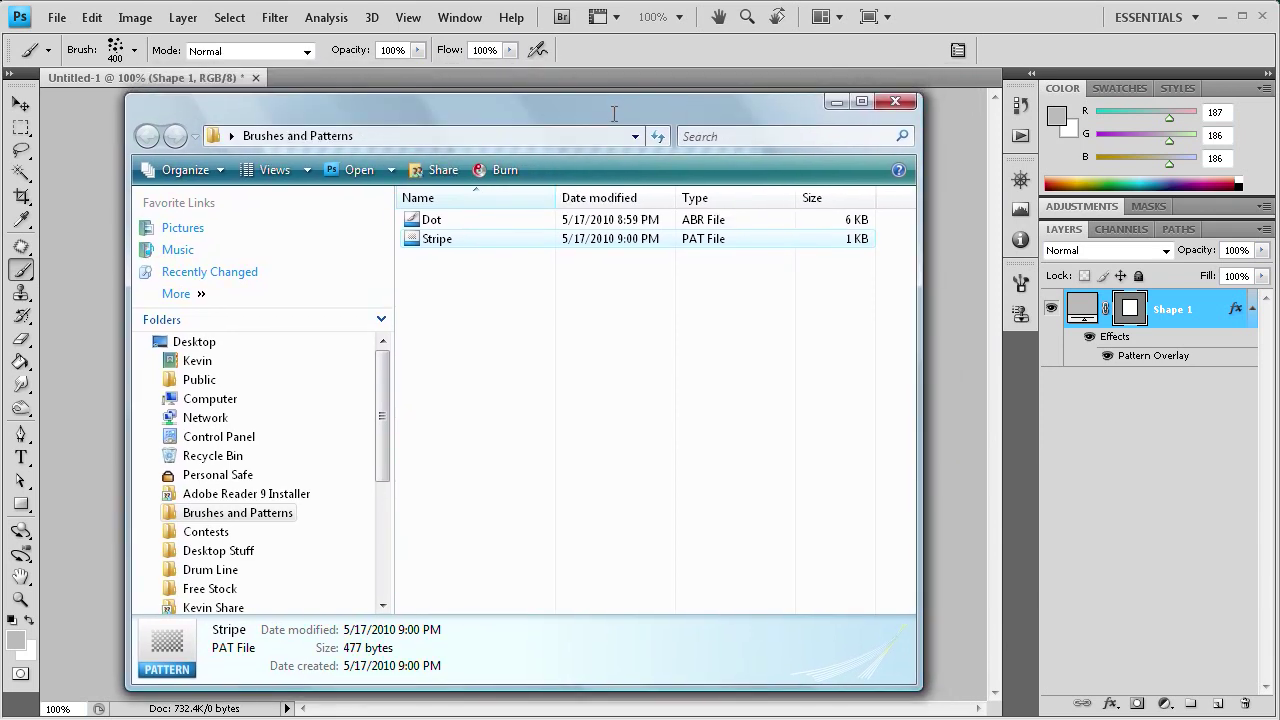